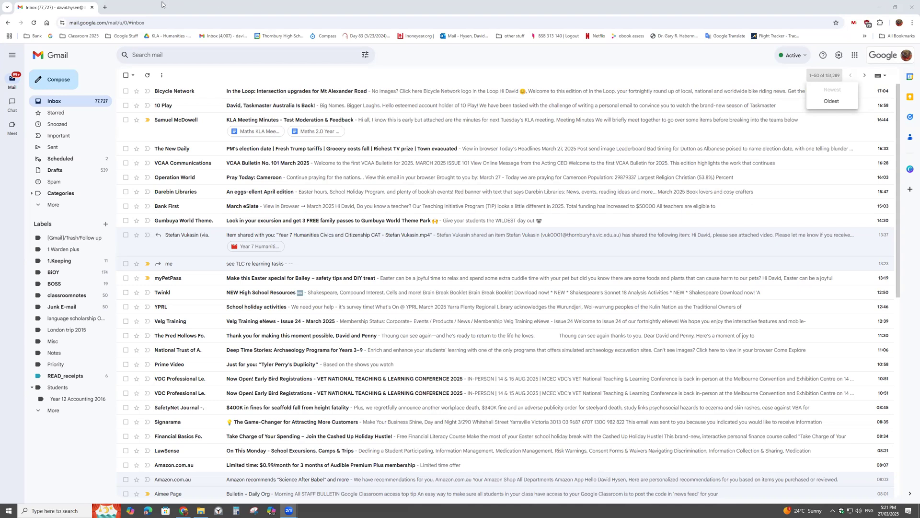
In Google Classroom, open the Simple formulae image attached to the Introduction to spreadsheets assignment in the MFO4 class
{"action": "left_click", "coordinate": [856, 57]}
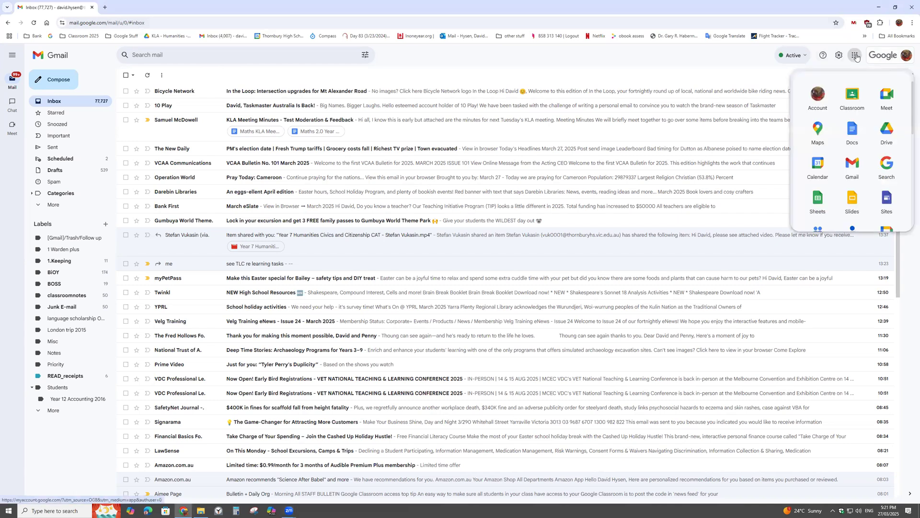
{"action": "left_click", "coordinate": [853, 98]}
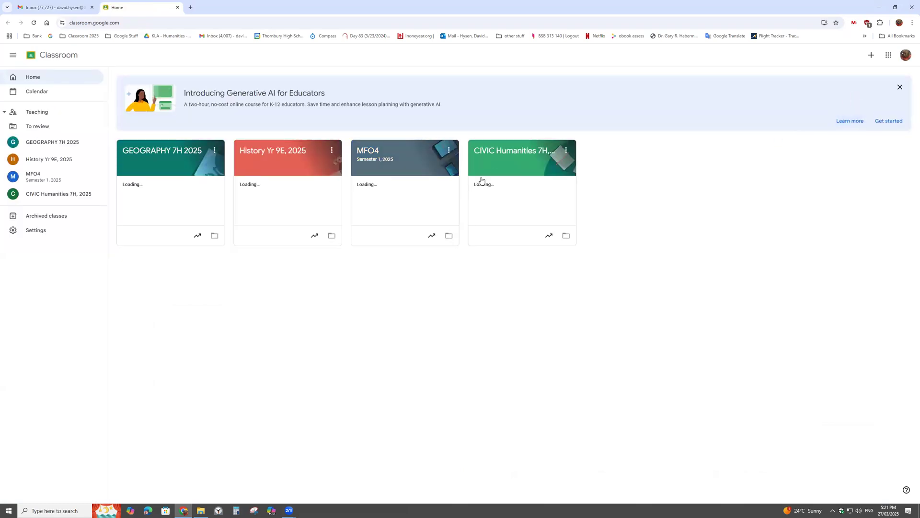
{"action": "left_click", "coordinate": [375, 152]}
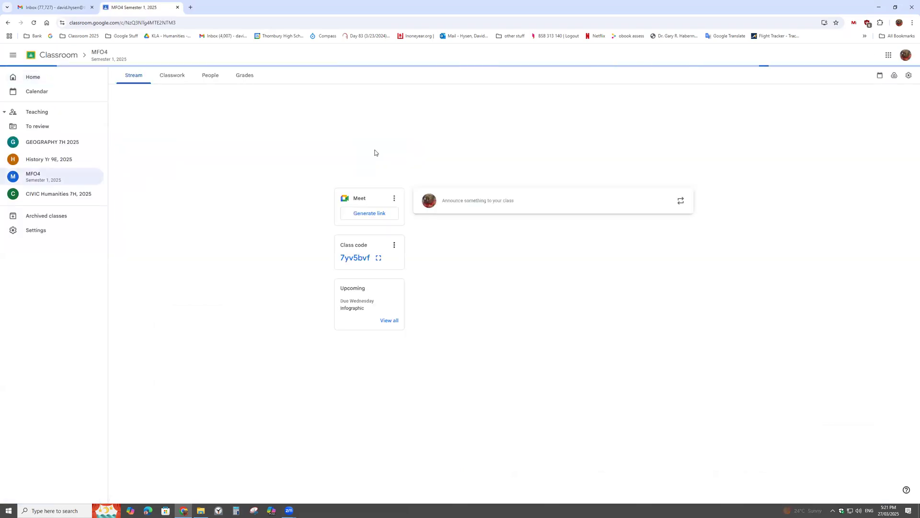
{"action": "left_click", "coordinate": [172, 76]}
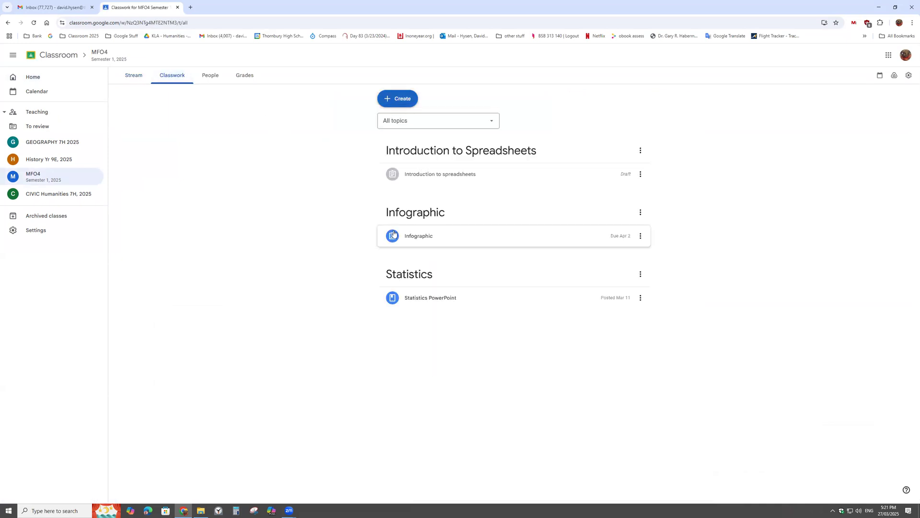
{"action": "left_click", "coordinate": [587, 173]}
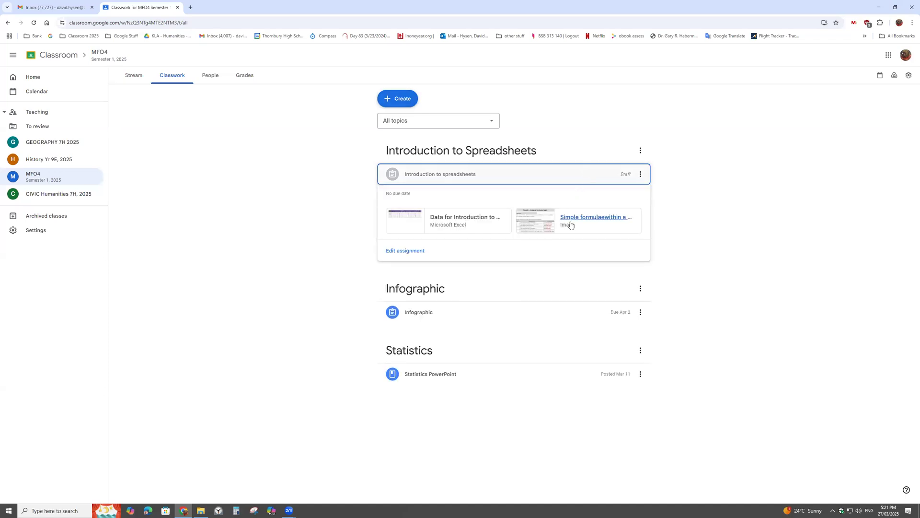
{"action": "left_click", "coordinate": [571, 219]}
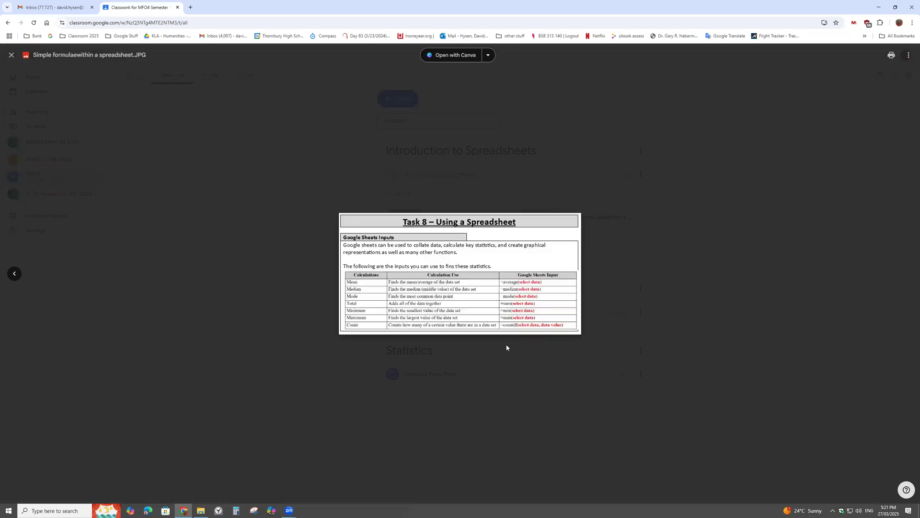
Capture the Task 8 – Using a Spreadsheet formula sheet with Snipping Tool and minimise the snip for reference
{"action": "left_click", "coordinate": [253, 510]}
{"action": "left_click", "coordinate": [747, 246]}
{"action": "left_click_drag", "start_coordinate": [339, 213], "coordinate": [579, 337]}
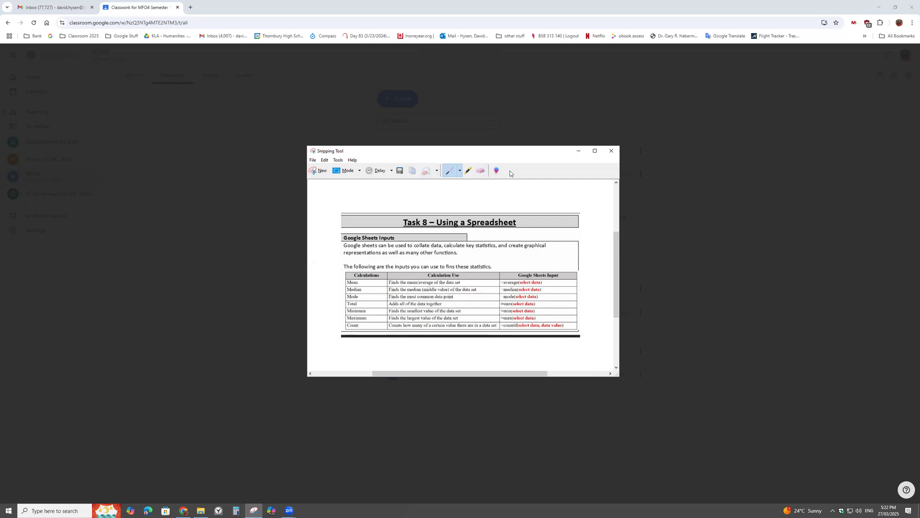
{"action": "left_click", "coordinate": [578, 150]}
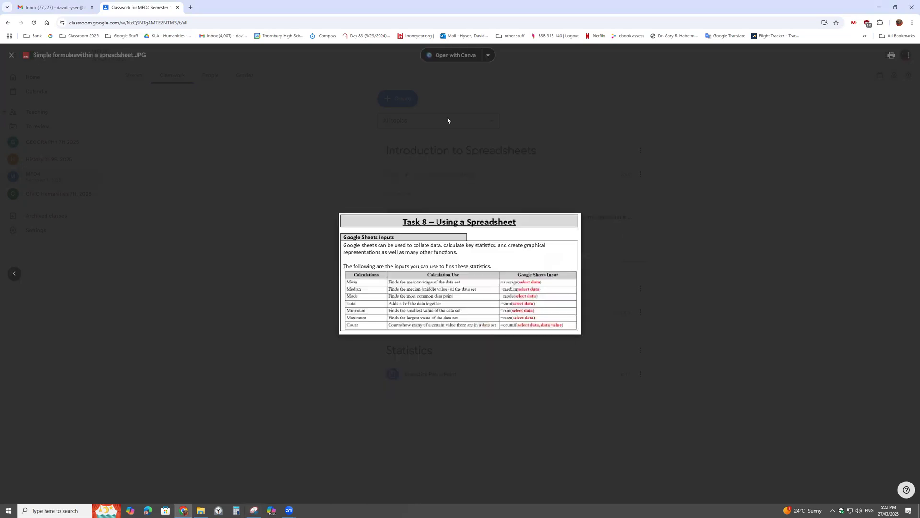
Close the image, open Data for Introduction to spreadsheets.xlsx and copy its whole table, A1:Z11
{"action": "left_click", "coordinate": [12, 55]}
{"action": "left_click", "coordinate": [441, 218]}
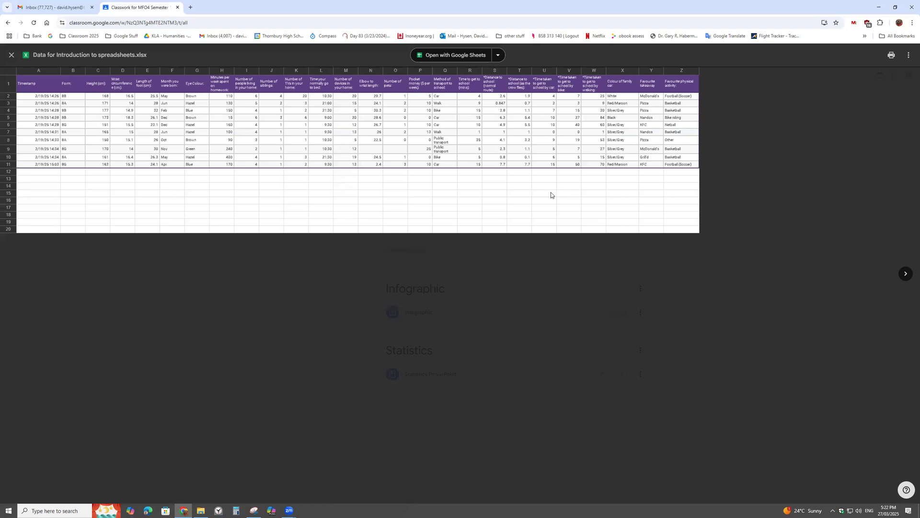
{"action": "left_click", "coordinate": [673, 165]}
{"action": "left_click_drag", "start_coordinate": [673, 166], "coordinate": [21, 85]}
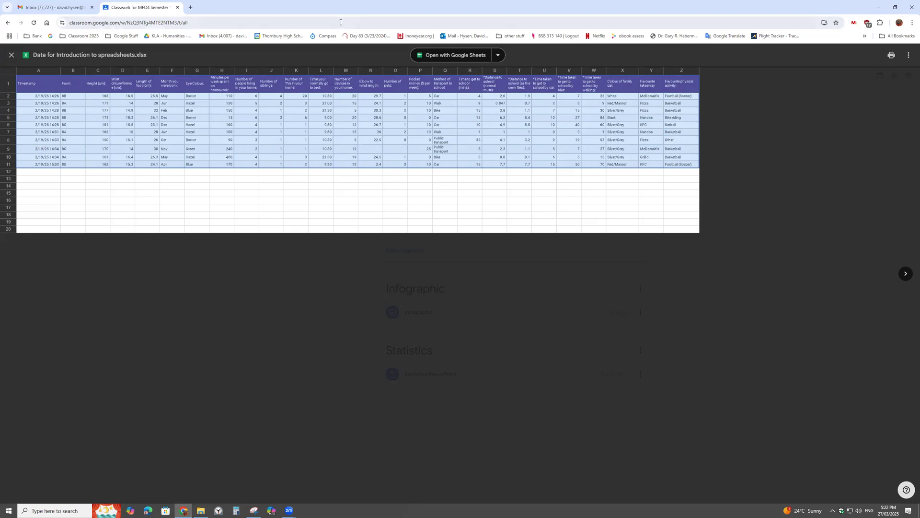
Create a blank spreadsheet in Google Sheets and paste the copied survey data starting at cell A1
{"action": "left_click", "coordinate": [73, 8]}
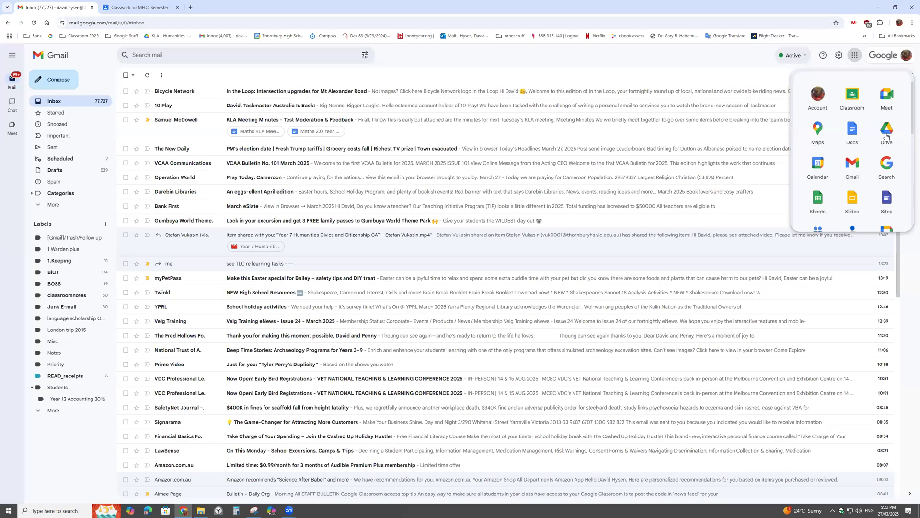
{"action": "left_click", "coordinate": [818, 201]}
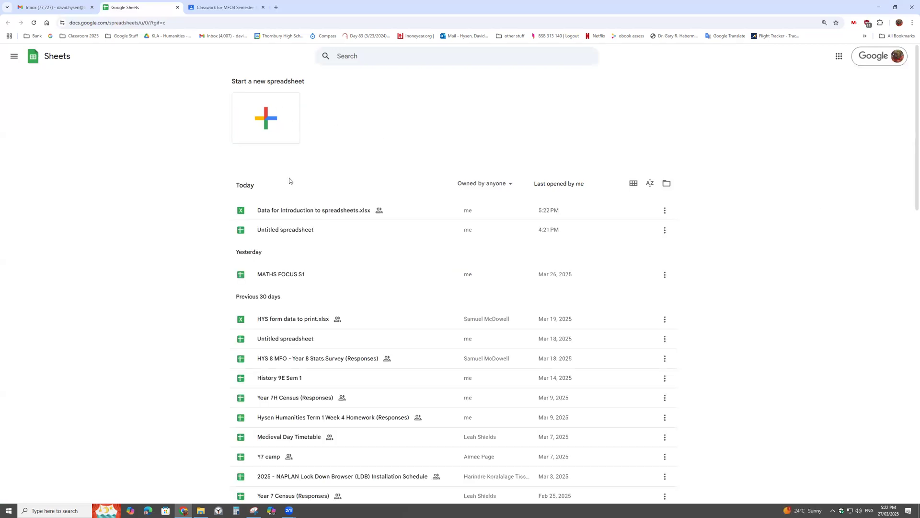
{"action": "left_click", "coordinate": [262, 122]}
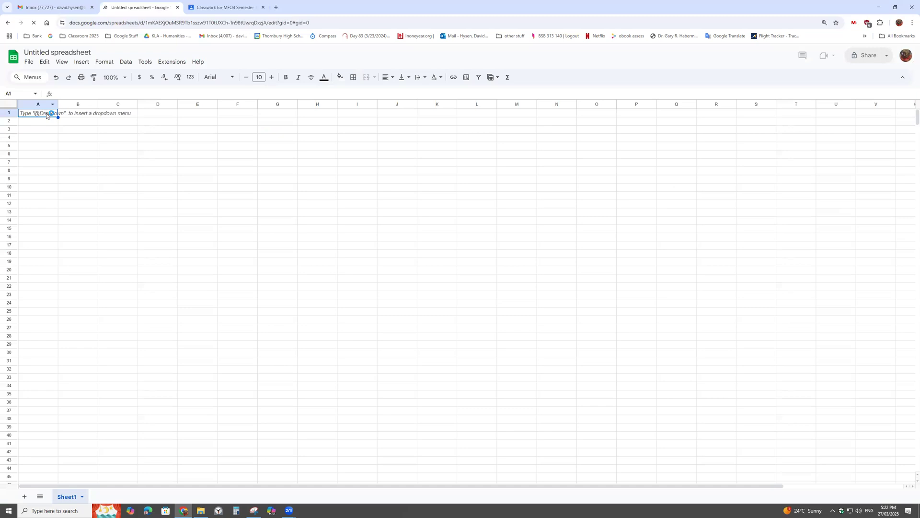
{"action": "key", "text": "ctrl+v"}
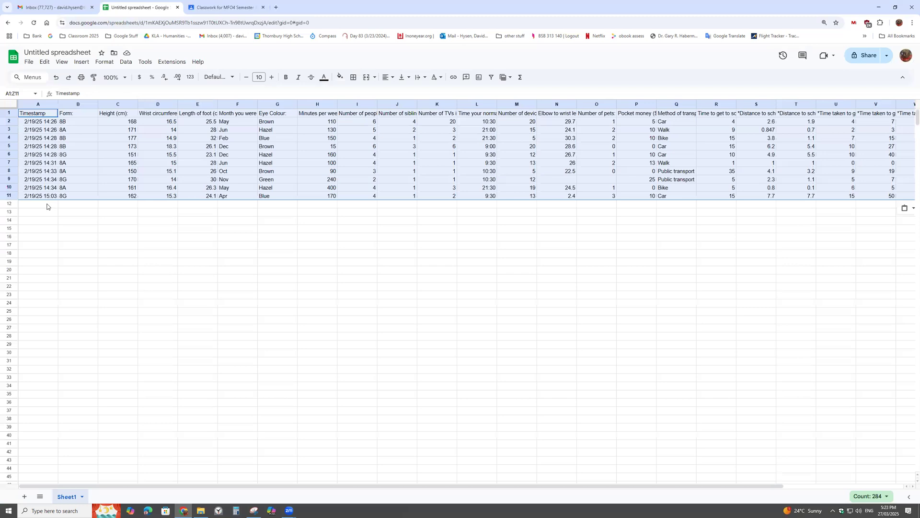
Apply bold formatting to the empty rows 12 to 18 below the data
{"action": "left_click_drag", "start_coordinate": [9, 203], "coordinate": [9, 253]}
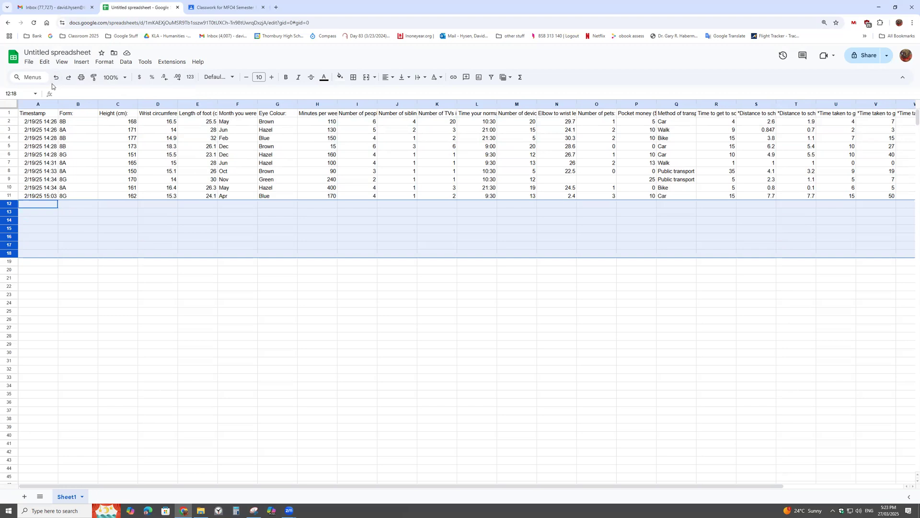
{"action": "key", "text": "ctrl+b"}
{"action": "left_click", "coordinate": [34, 206]}
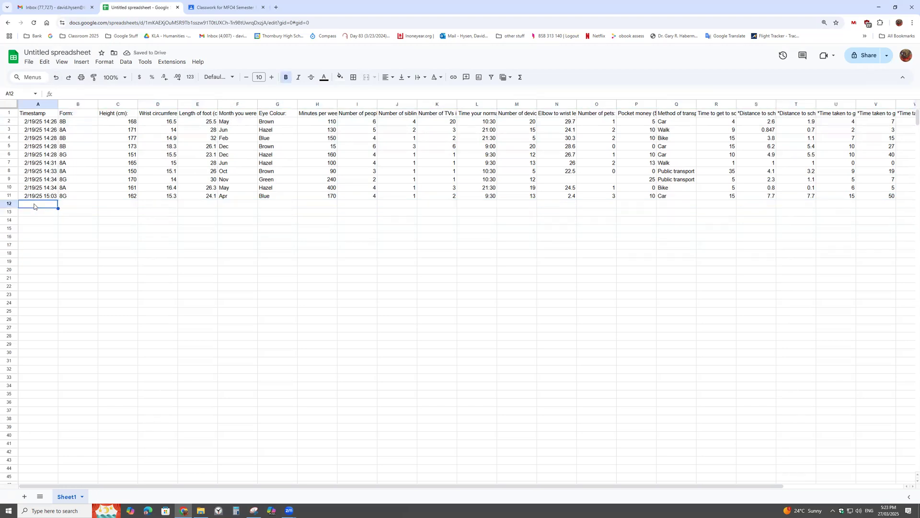
Consult the formula snip and calculate the mean height in cell A12 with =average(C2:C11)
{"action": "left_click", "coordinate": [254, 510]}
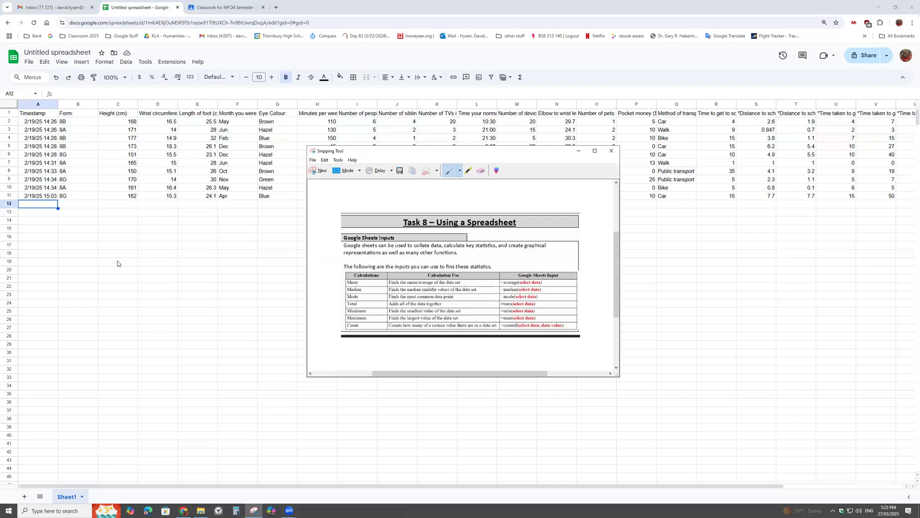
{"action": "left_click", "coordinate": [28, 207]}
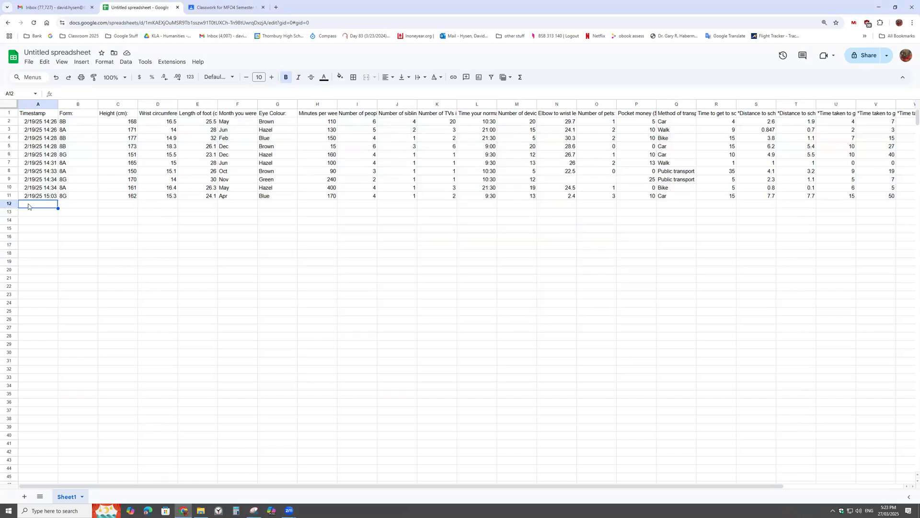
{"action": "type", "text": "="}
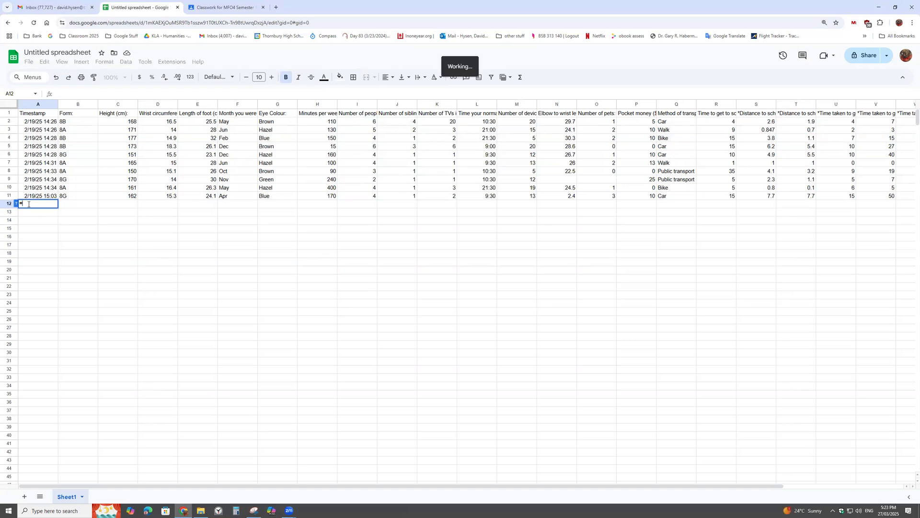
{"action": "type", "text": "average"}
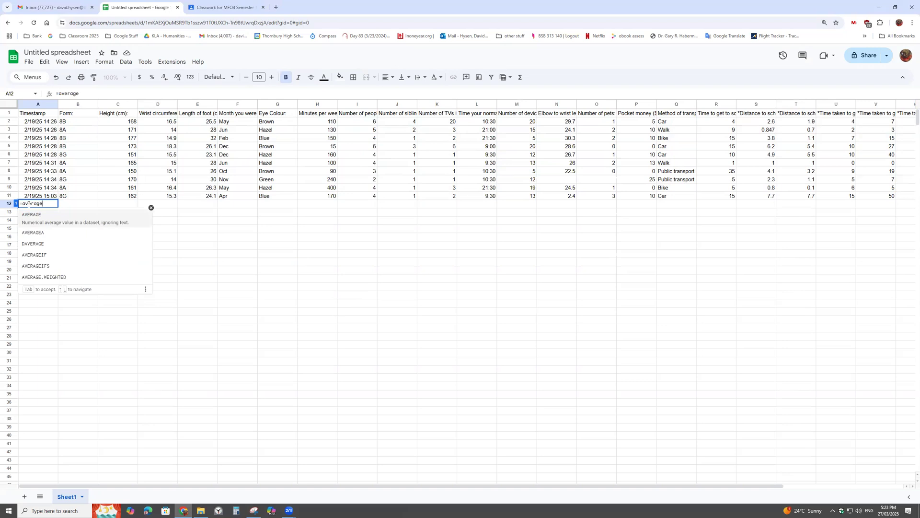
{"action": "type", "text": "("}
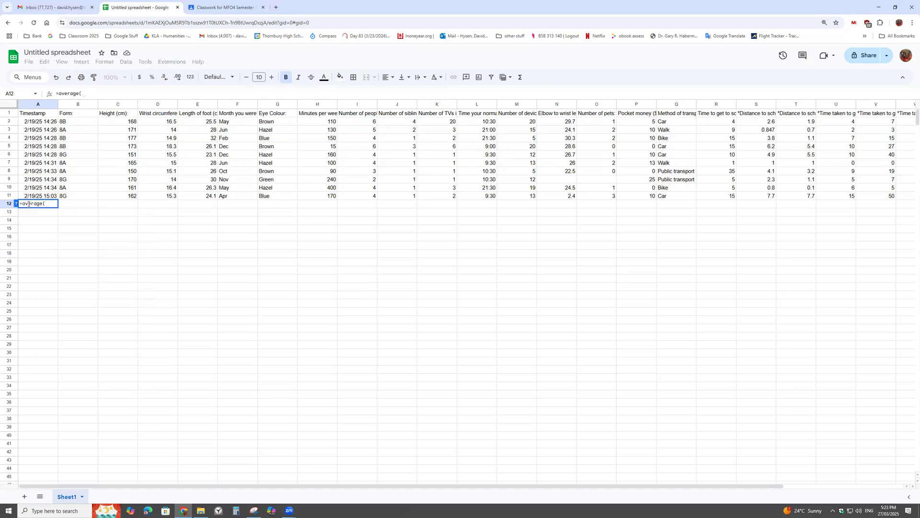
{"action": "left_click_drag", "start_coordinate": [111, 125], "coordinate": [110, 198]}
{"action": "type", "text": ")"}
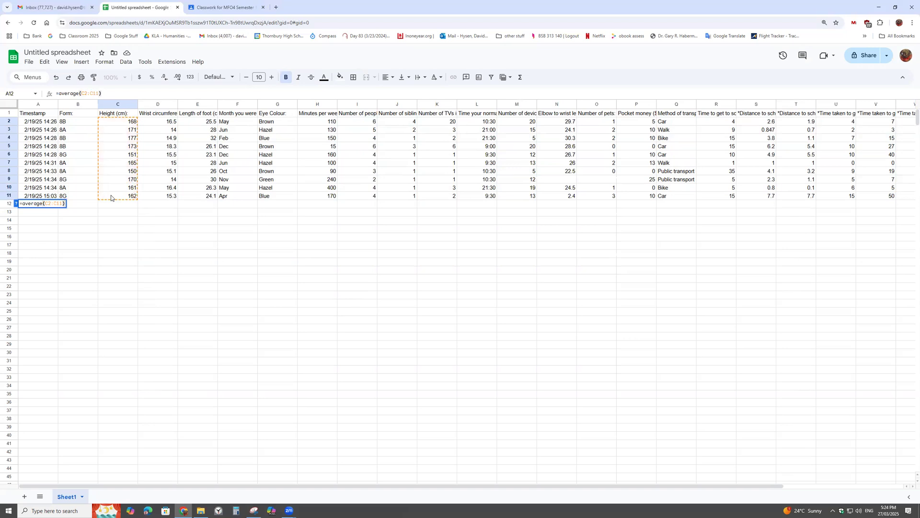
{"action": "key", "text": "Return"}
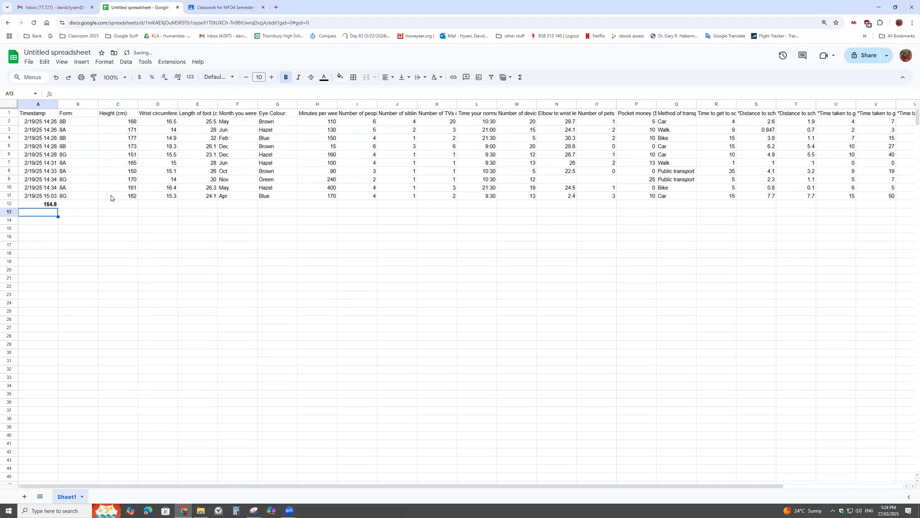
Move the average formula from cell A12 to C12, beneath the Height column
{"action": "left_click", "coordinate": [53, 205]}
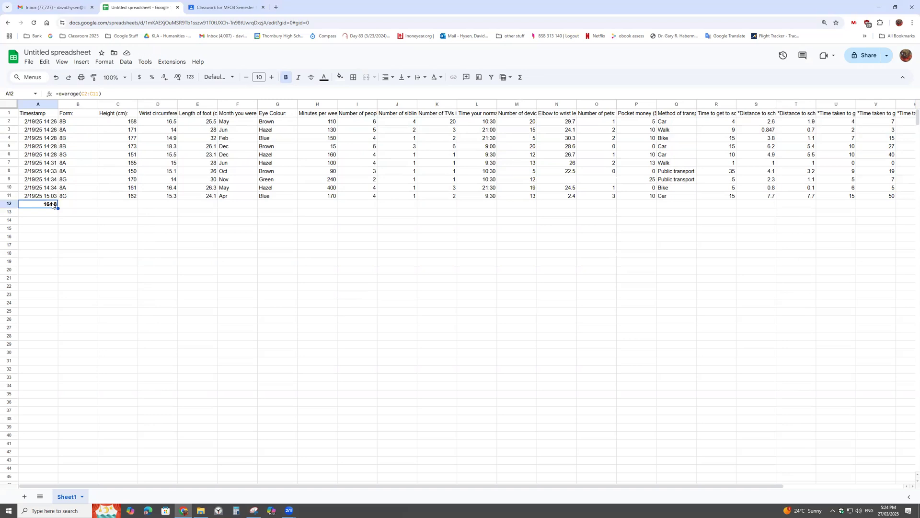
{"action": "left_click", "coordinate": [115, 205]}
{"action": "type", "text": "164.8"}
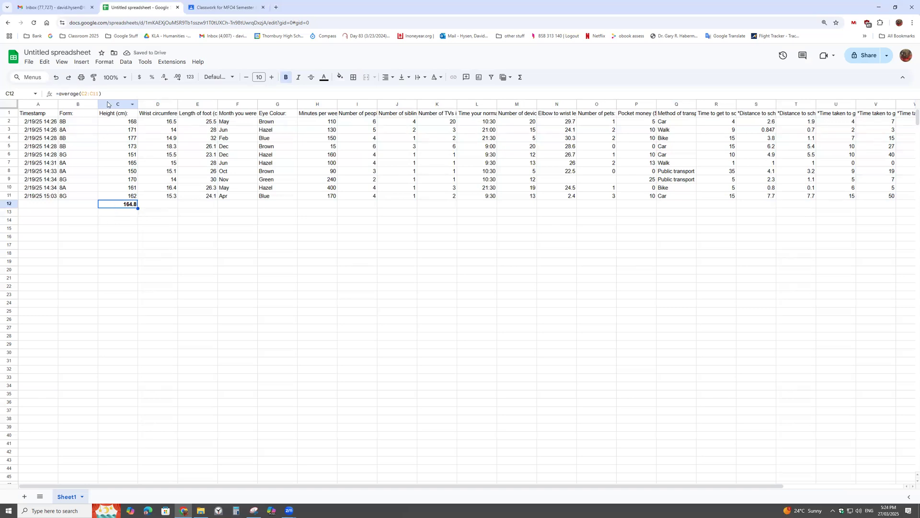
Bold rows 12 to 17 and label cell A12 MEAN in capitals
{"action": "left_click", "coordinate": [50, 206]}
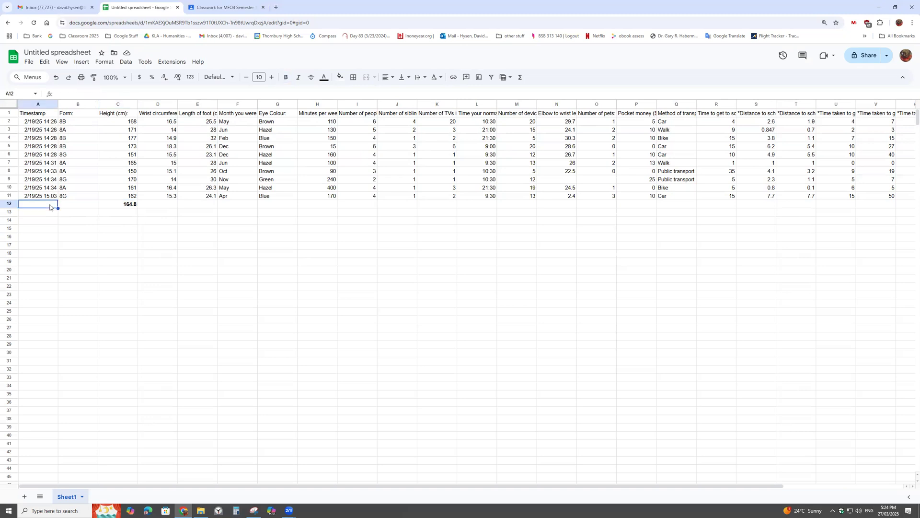
{"action": "type", "text": "mean"}
{"action": "key", "text": "BackSpace"}
{"action": "key", "text": "BackSpace"}
{"action": "left_click_drag", "start_coordinate": [9, 204], "coordinate": [9, 249]}
{"action": "key", "text": "ctrl+b"}
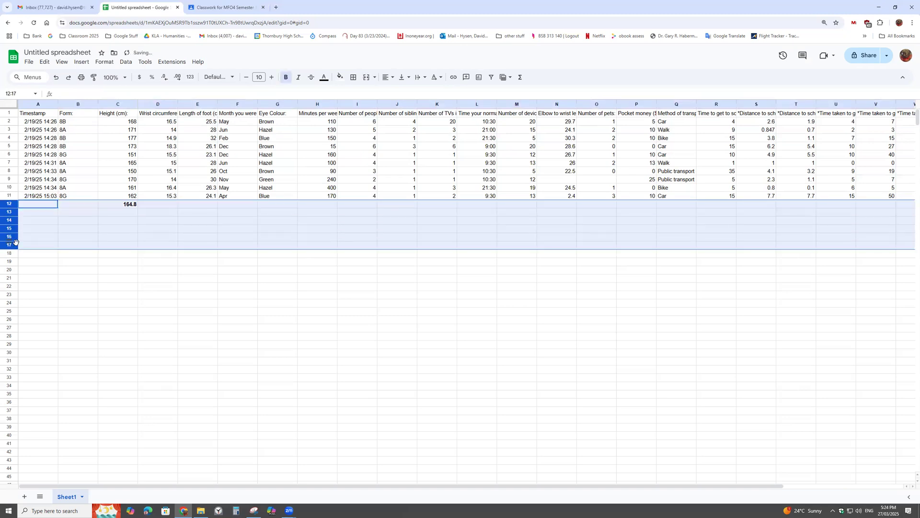
{"action": "left_click", "coordinate": [34, 205]}
{"action": "type", "text": "MEAN"}
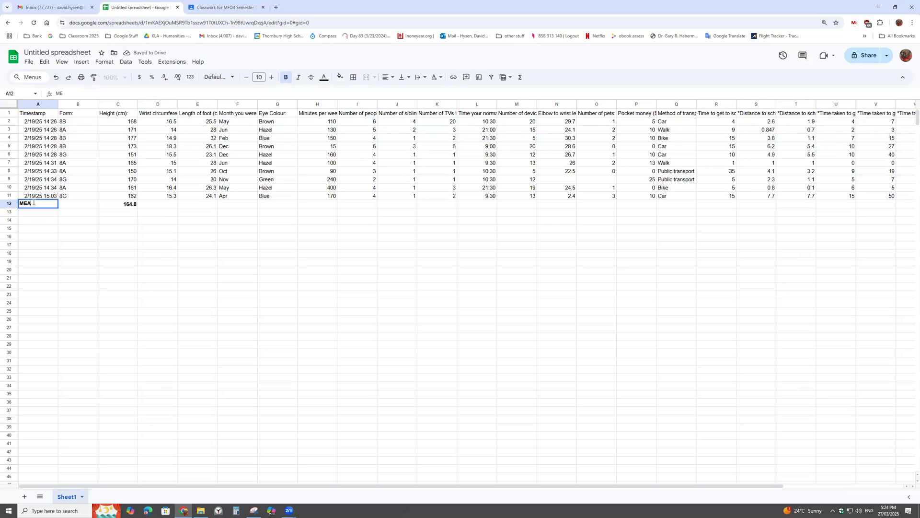
Fill the average formula from C12 across to V12 and display the results as whole numbers
{"action": "left_click", "coordinate": [123, 204]}
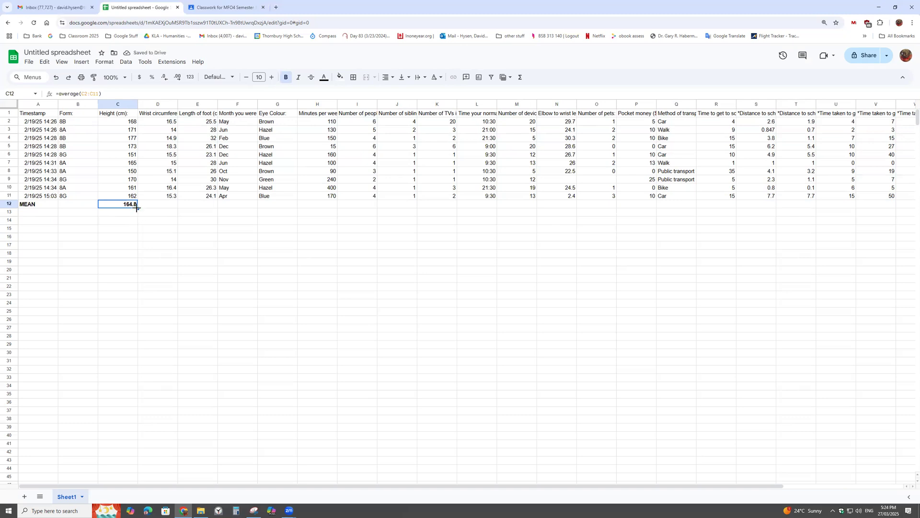
{"action": "left_click_drag", "start_coordinate": [137, 206], "coordinate": [162, 209]}
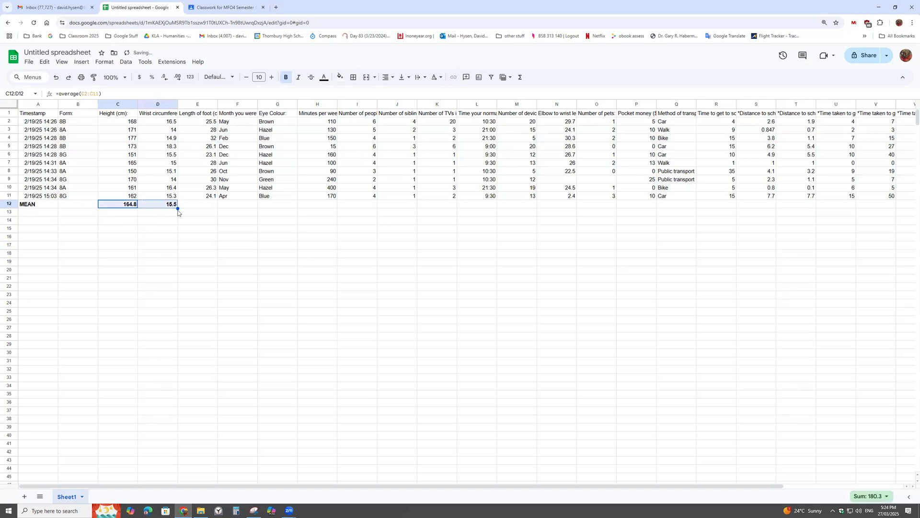
{"action": "left_click_drag", "start_coordinate": [178, 208], "coordinate": [895, 207]}
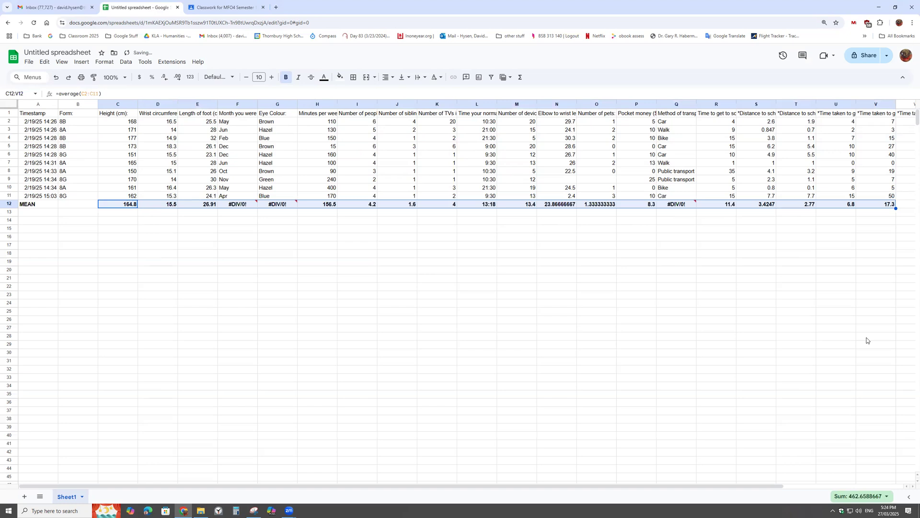
{"action": "left_click", "coordinate": [164, 77]}
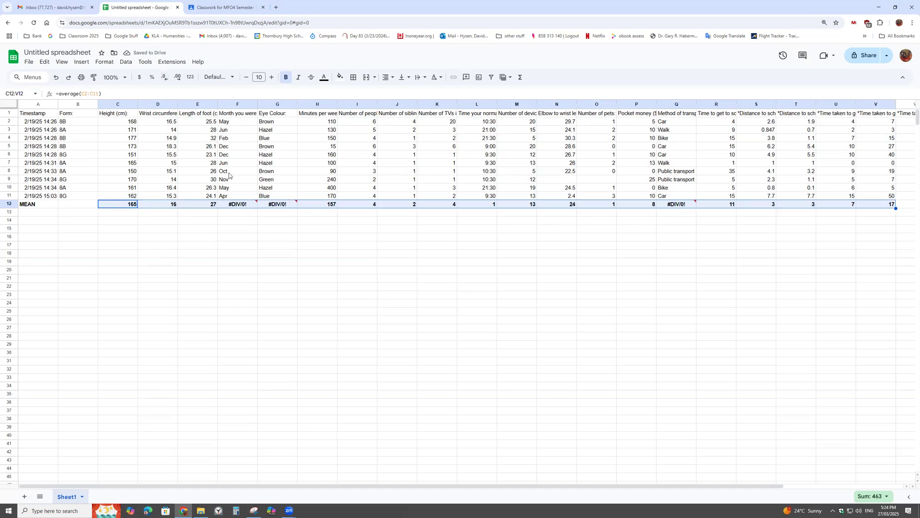
Delete the average formulas under the text columns for birth month, eye colour and method of transport: F12, G12 and Q12
{"action": "left_click", "coordinate": [232, 206]}
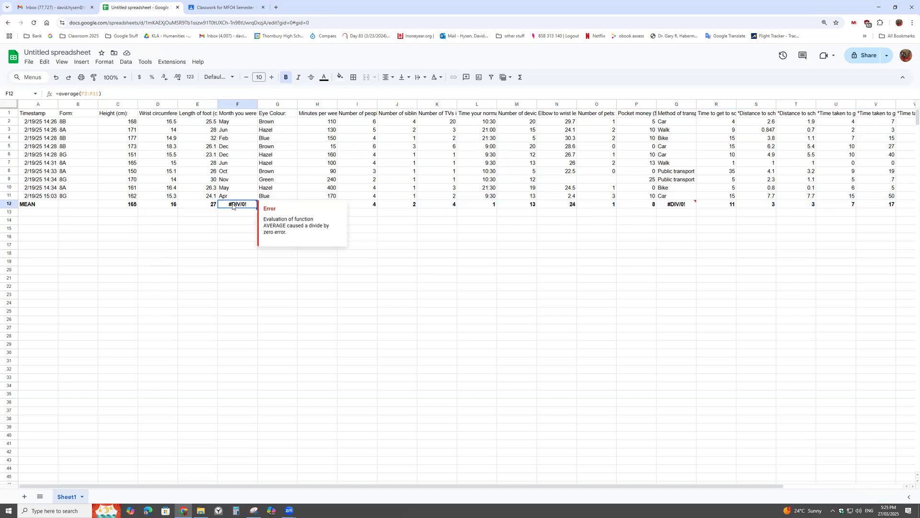
{"action": "key", "text": "Delete"}
{"action": "left_click", "coordinate": [251, 245]}
{"action": "left_click", "coordinate": [276, 202]}
{"action": "key", "text": "Delete"}
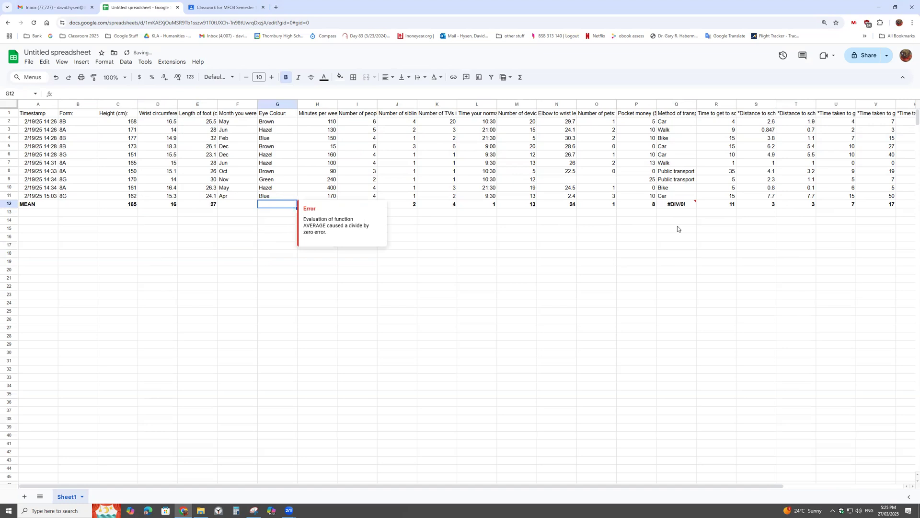
{"action": "left_click", "coordinate": [683, 201]}
{"action": "key", "text": "Delete"}
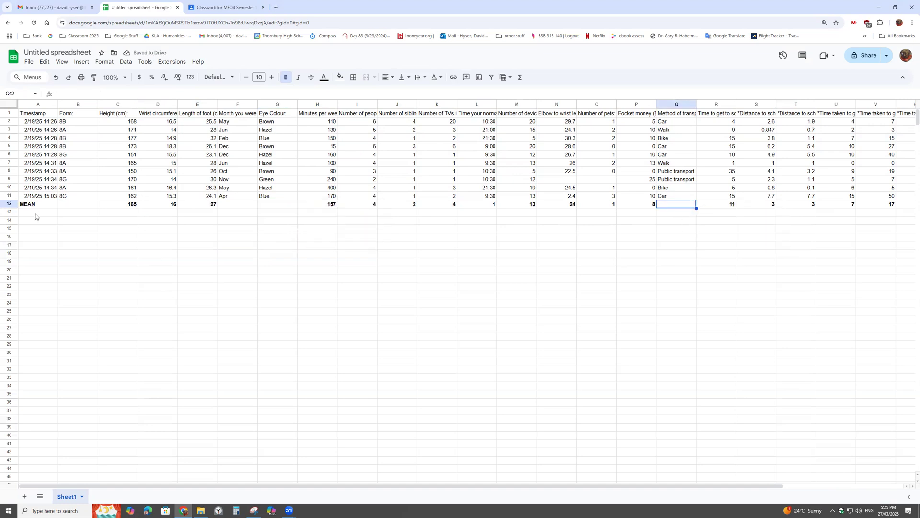
Consult the snipped Google Sheets inputs table for the median formula and label cell A13 MEDIAN
{"action": "left_click", "coordinate": [120, 206]}
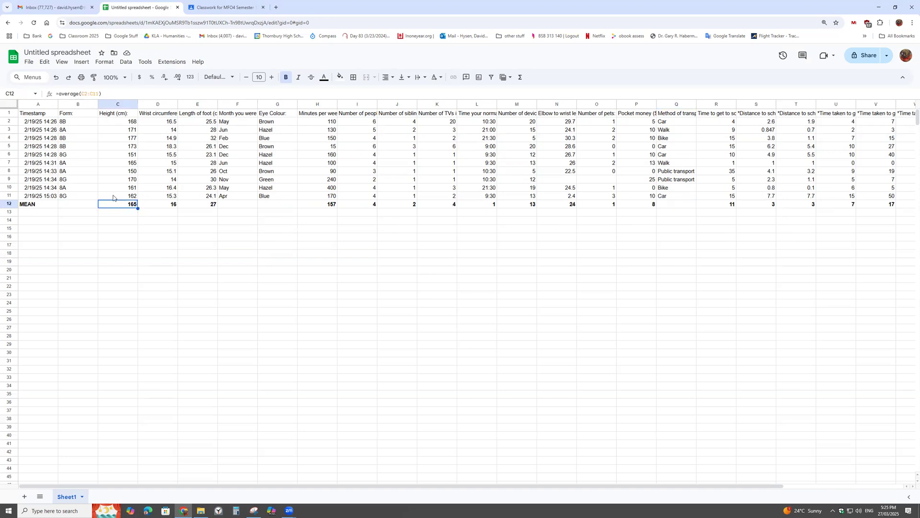
{"action": "left_click", "coordinate": [39, 213]}
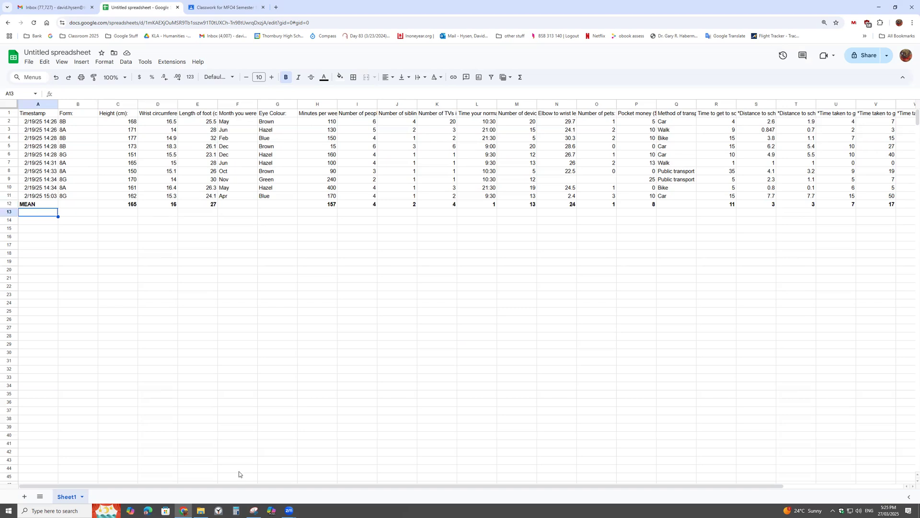
{"action": "mouse_move", "coordinate": [254, 509]}
{"action": "left_click", "coordinate": [267, 486]}
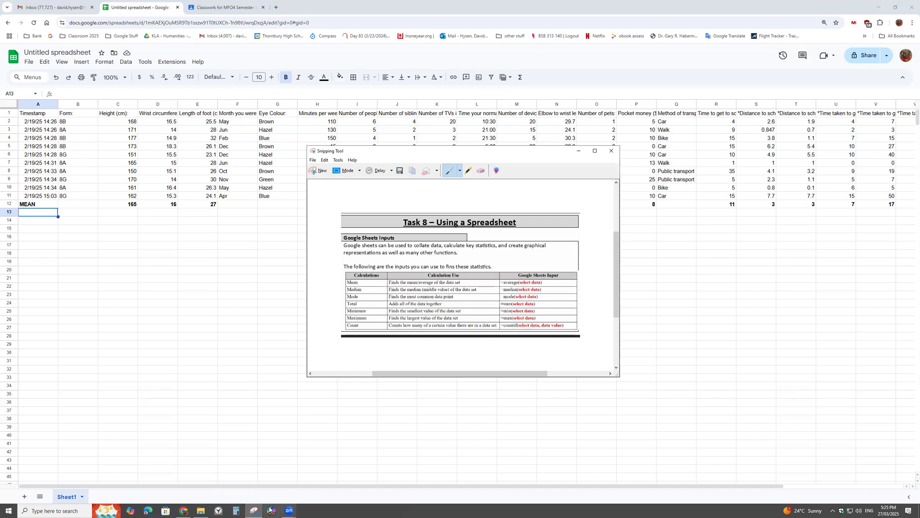
{"action": "left_click", "coordinate": [254, 509]}
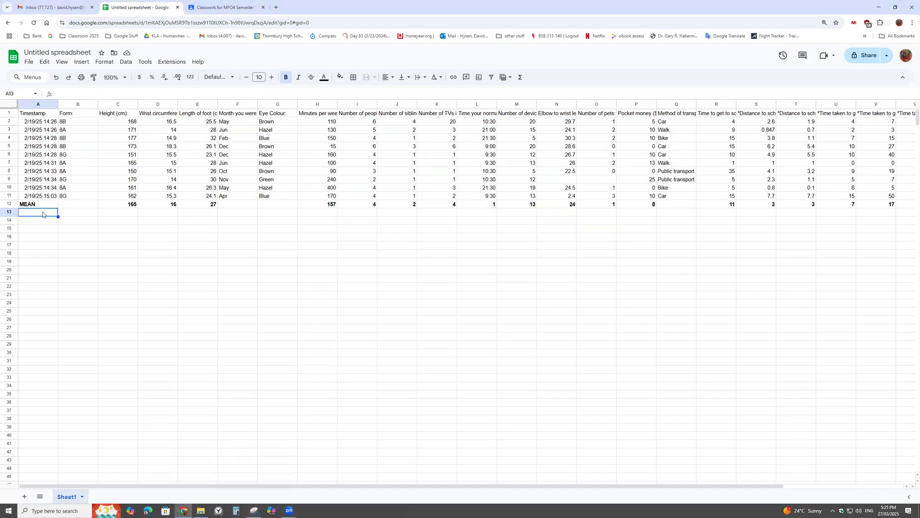
{"action": "type", "text": "MEDIAN"}
Calculate the median of the heights in C13 with =MEDIAN(C2:C11) and fill the formula across to V13
{"action": "left_click", "coordinate": [109, 215]}
{"action": "type", "text": "=MEDIAN"}
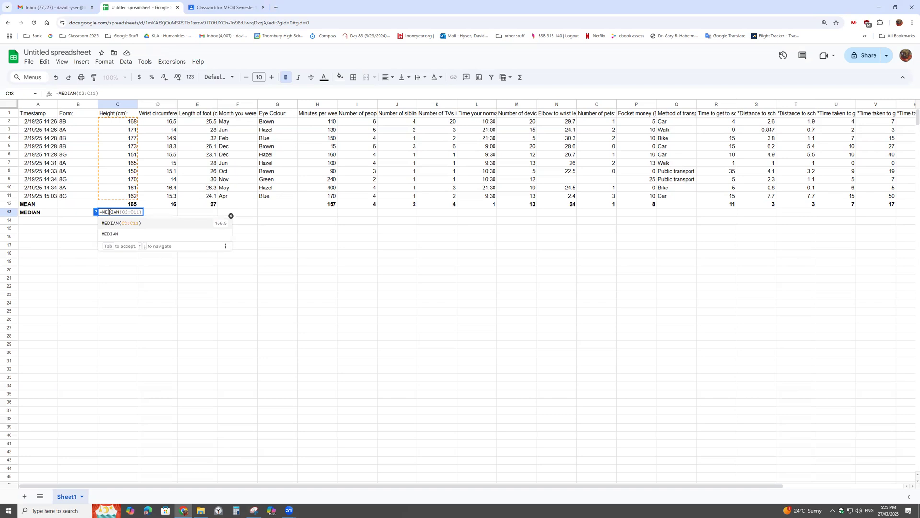
{"action": "type", "text": "("}
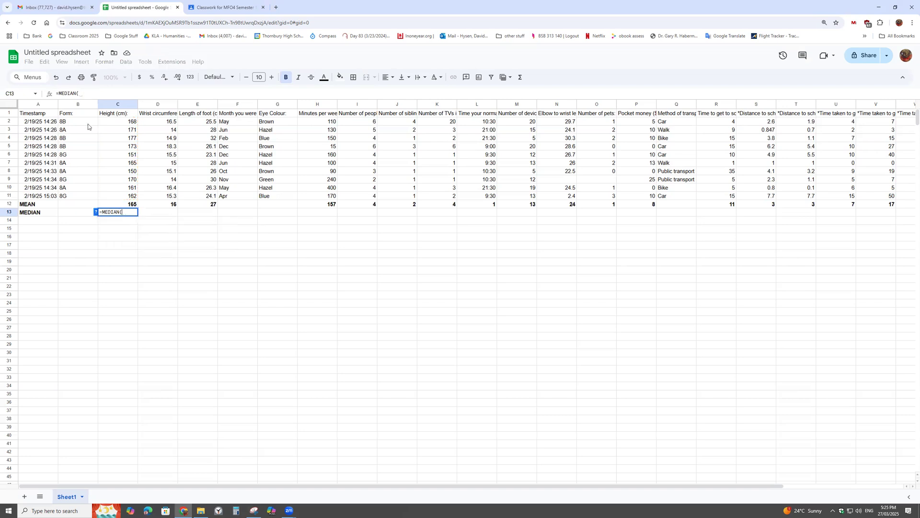
{"action": "left_click_drag", "start_coordinate": [104, 121], "coordinate": [103, 196]}
{"action": "type", "text": ")"}
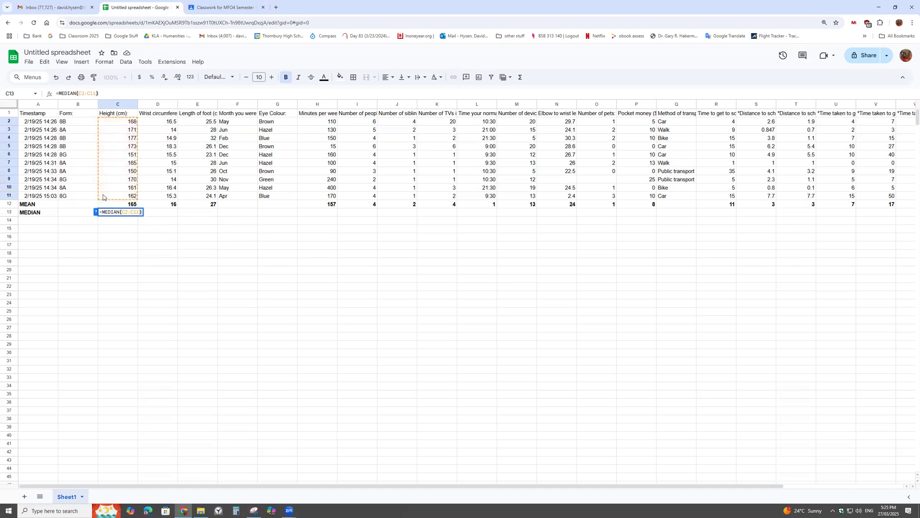
{"action": "key", "text": "Return"}
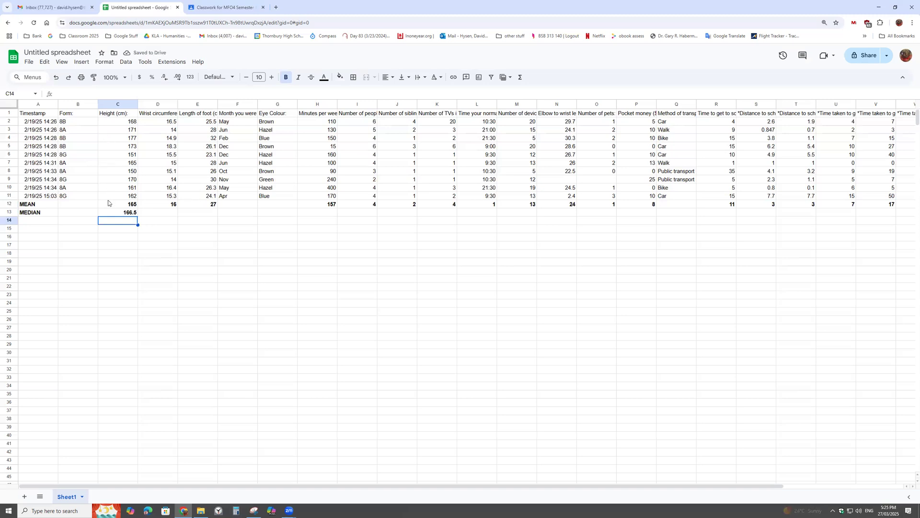
{"action": "left_click", "coordinate": [116, 215]}
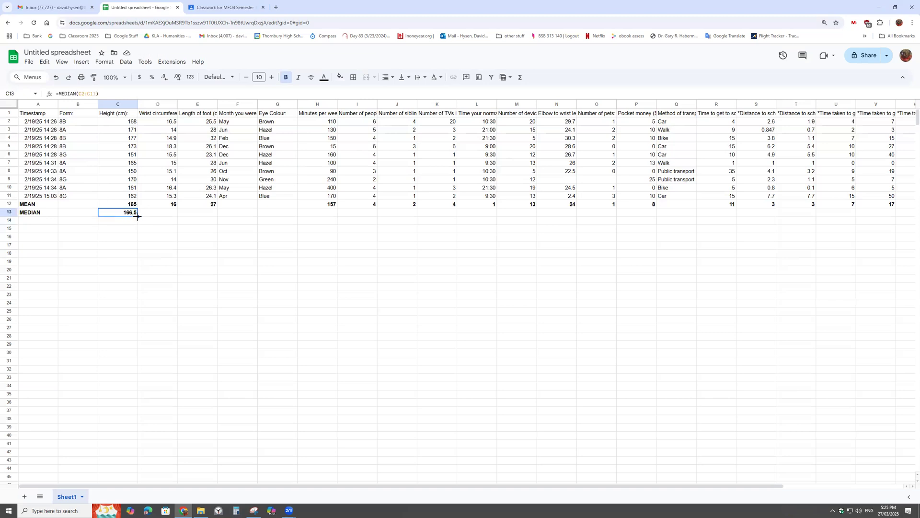
{"action": "left_click_drag", "start_coordinate": [137, 217], "coordinate": [866, 217]}
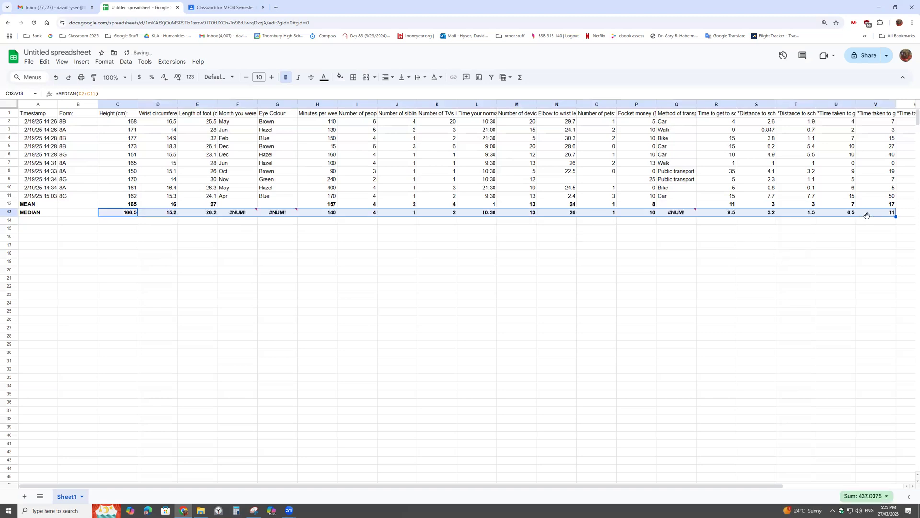
Delete the median formulas under the birth month, eye colour and method of transport columns: F13, G13 and Q13
{"action": "left_click", "coordinate": [230, 216]}
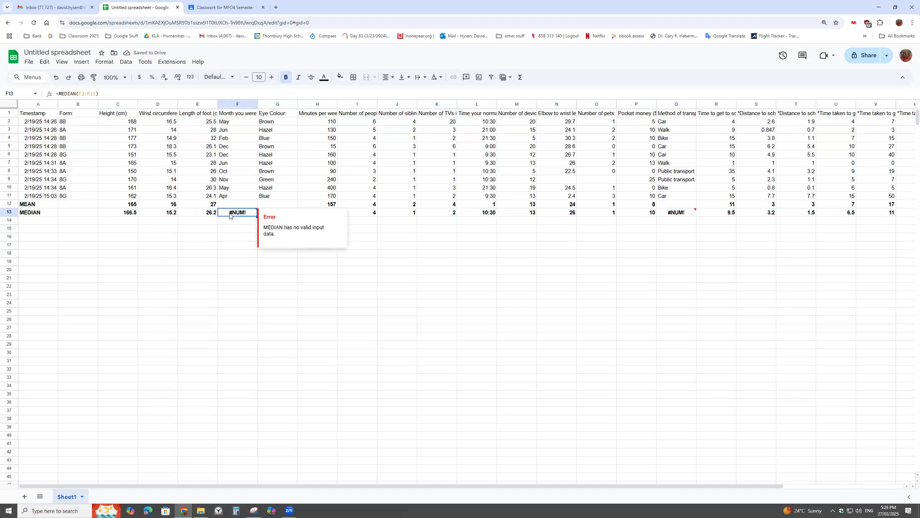
{"action": "key", "text": "Delete"}
{"action": "left_click", "coordinate": [303, 270]}
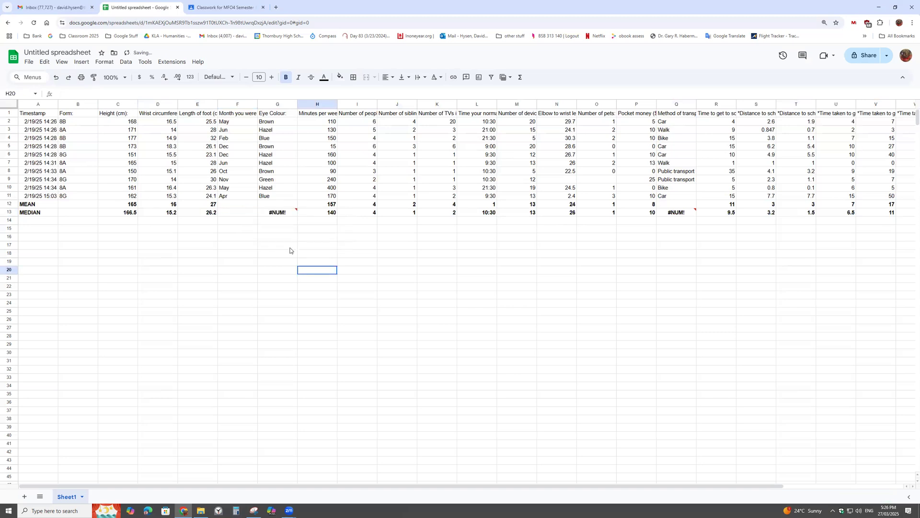
{"action": "left_click", "coordinate": [281, 216]}
{"action": "key", "text": "Delete"}
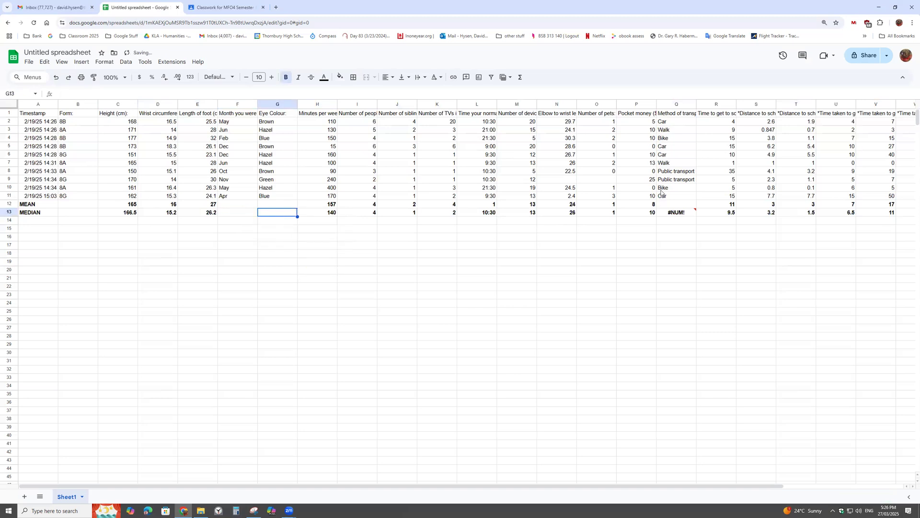
{"action": "left_click", "coordinate": [668, 214]}
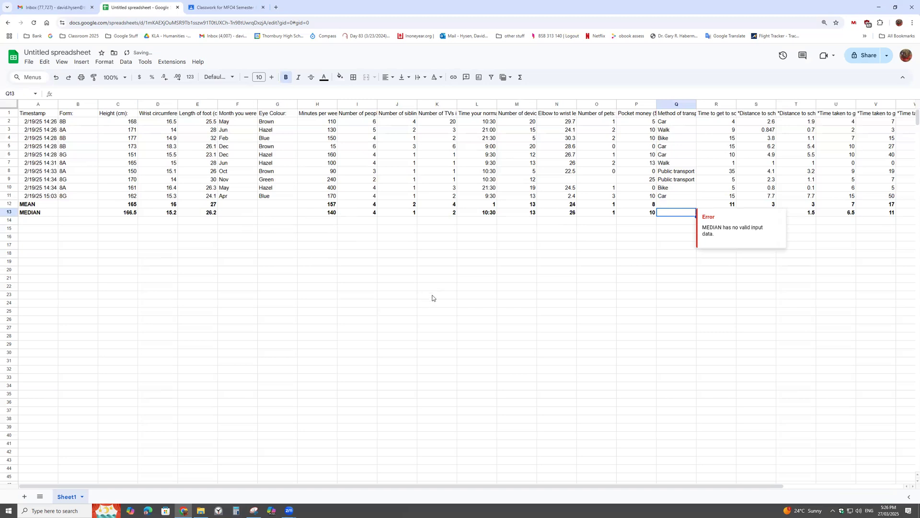
{"action": "key", "text": "Delete"}
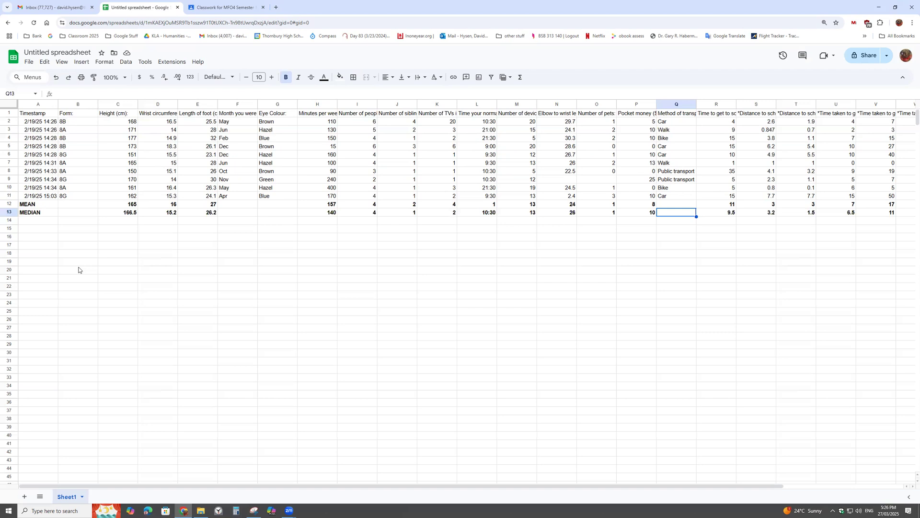
Consult the snipped inputs table for the mode formula and label cell A14 MODE
{"action": "left_click", "coordinate": [31, 220]}
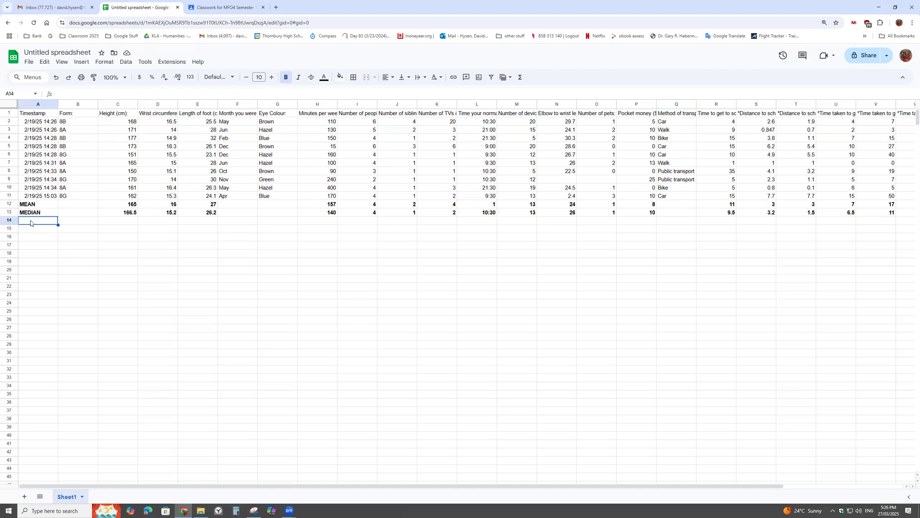
{"action": "left_click", "coordinate": [253, 511]}
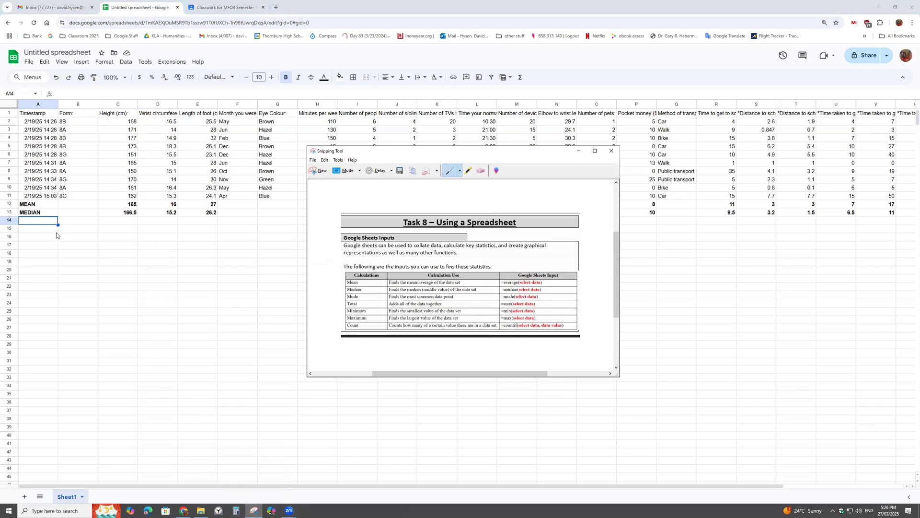
{"action": "left_click", "coordinate": [31, 225]}
{"action": "type", "text": "MODE"}
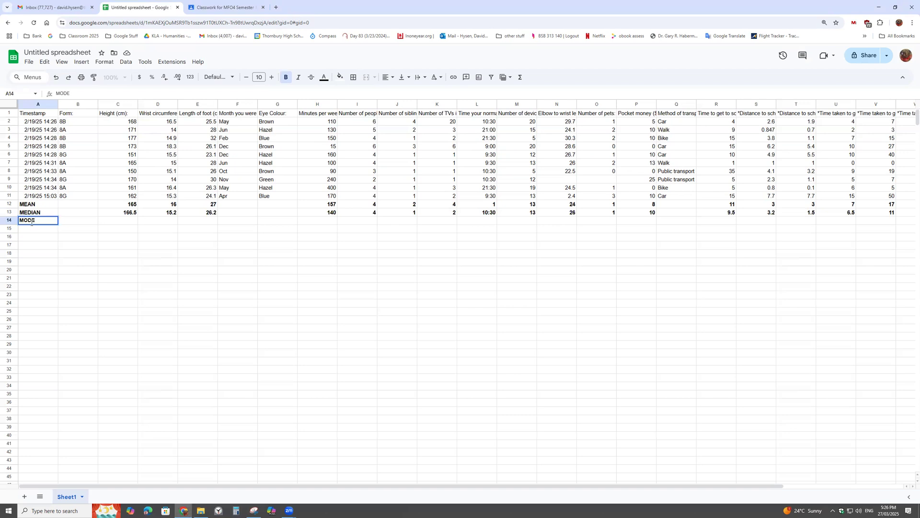
Try the formula =MOD(C2:C11) in cell C14 beneath the Height column
{"action": "left_click", "coordinate": [110, 222]}
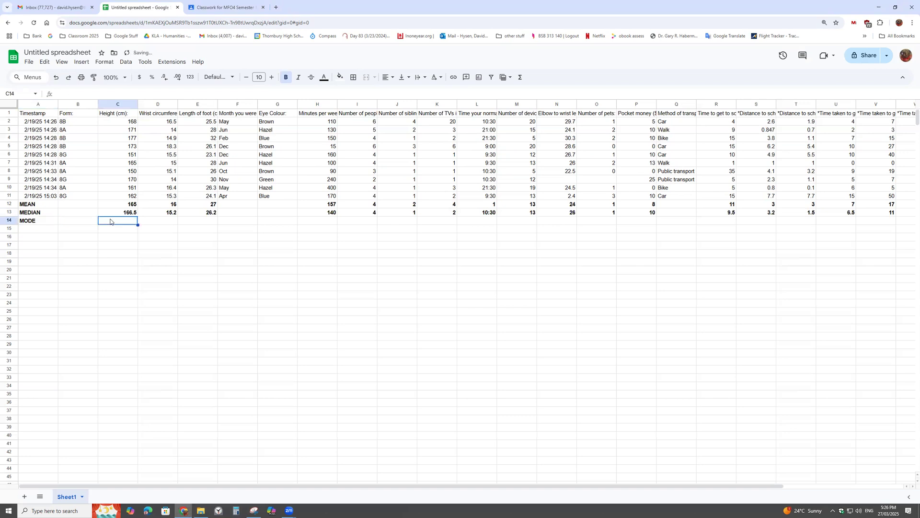
{"action": "type", "text": "=MOD"}
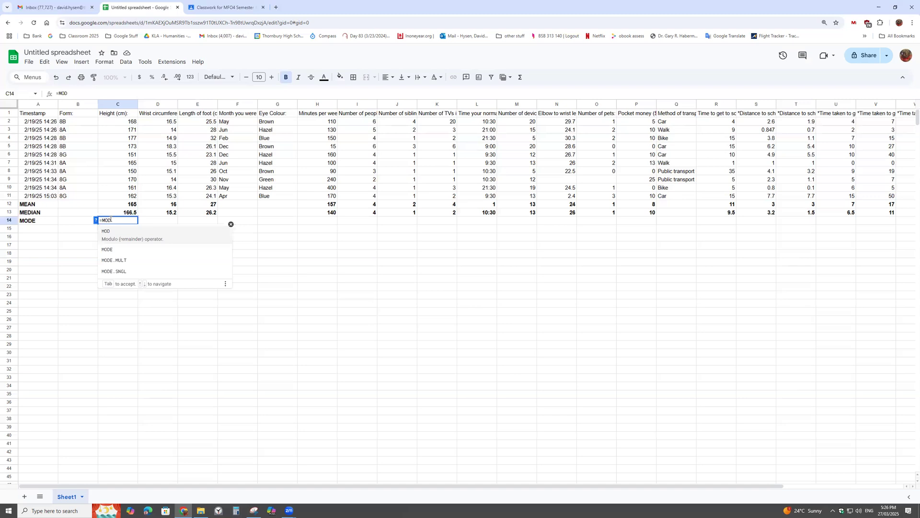
{"action": "type", "text": "("}
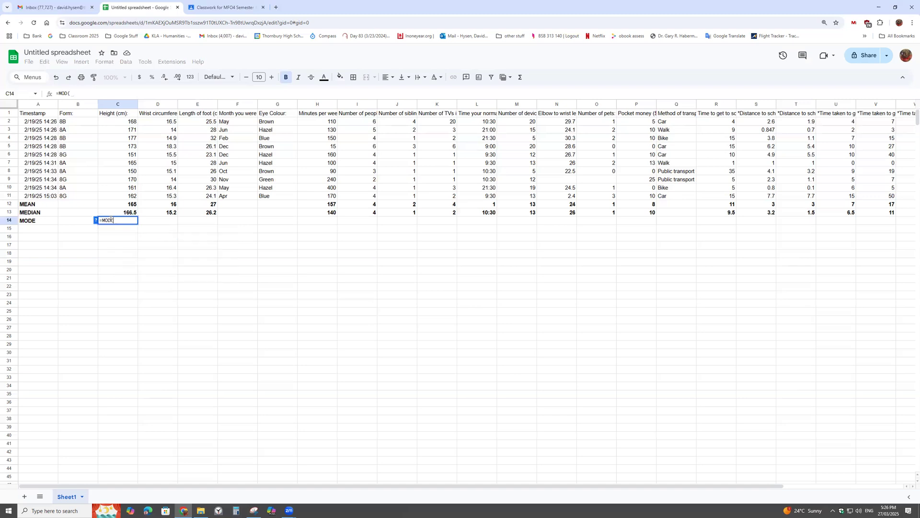
{"action": "left_click_drag", "start_coordinate": [122, 122], "coordinate": [111, 201]}
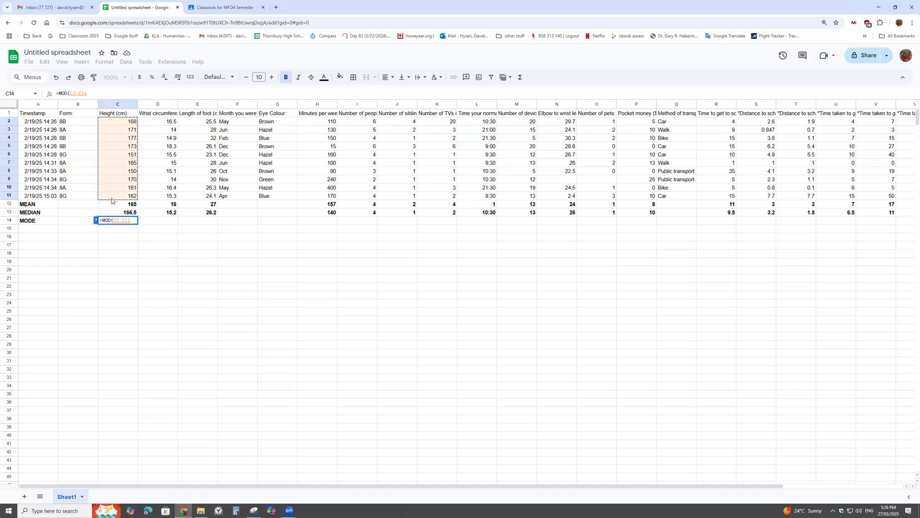
{"action": "key", "text": "Return"}
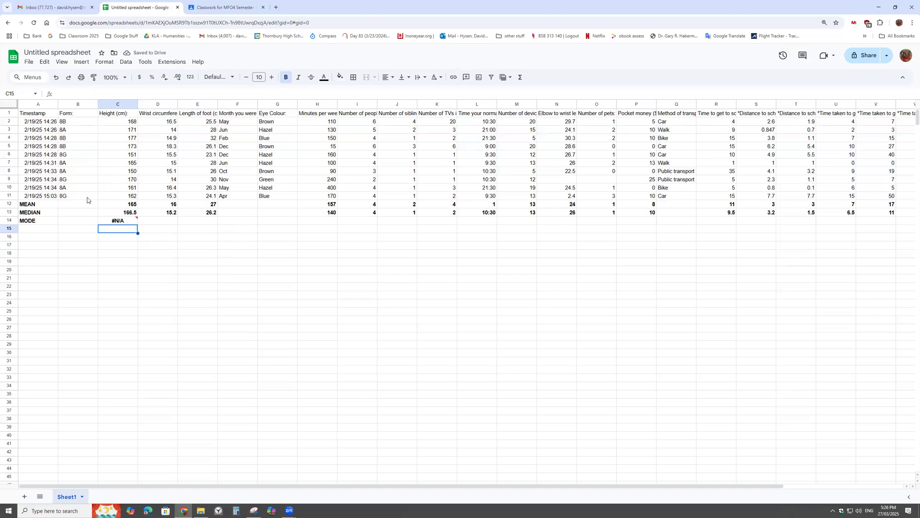
Recheck the formula against the snipped inputs table and replace the one in C14 with =MODE(C2:C11)
{"action": "left_click", "coordinate": [110, 222]}
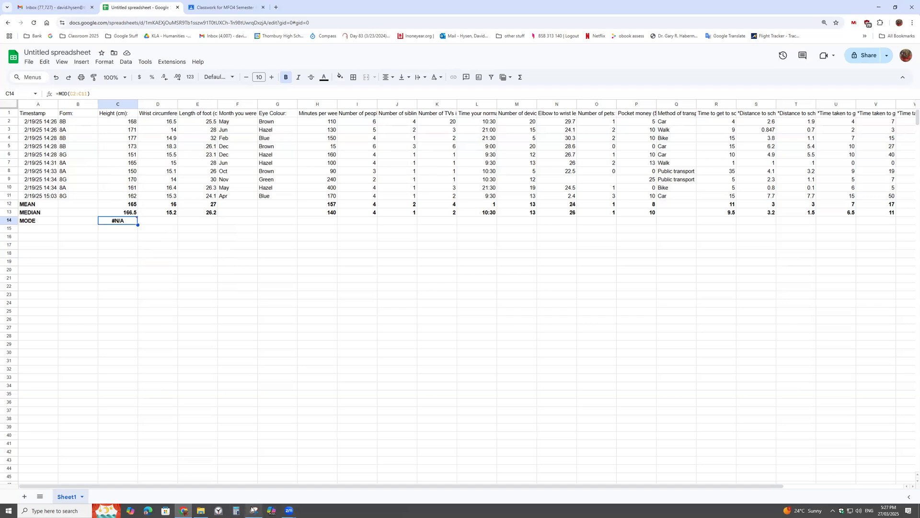
{"action": "left_click", "coordinate": [252, 509]}
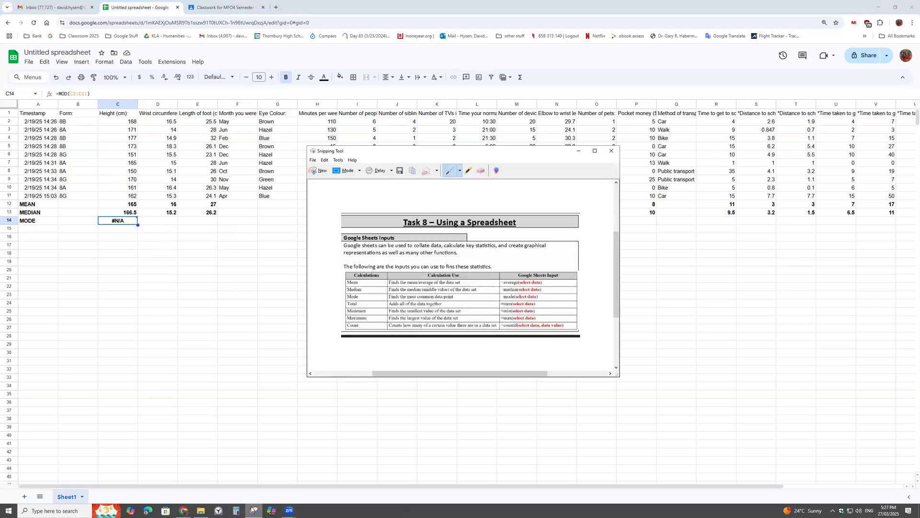
{"action": "left_click", "coordinate": [253, 509]}
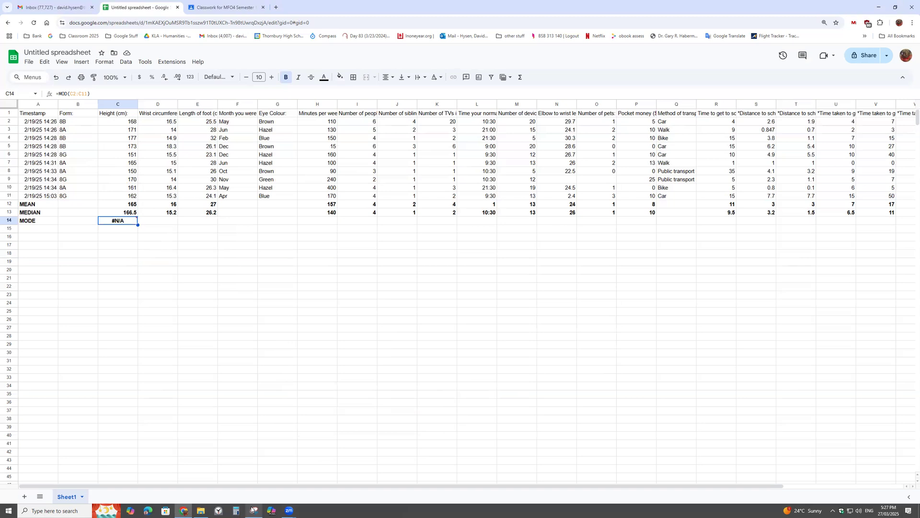
{"action": "left_click", "coordinate": [253, 509]}
{"action": "left_click", "coordinate": [253, 509]}
{"action": "mouse_move", "coordinate": [106, 223]}
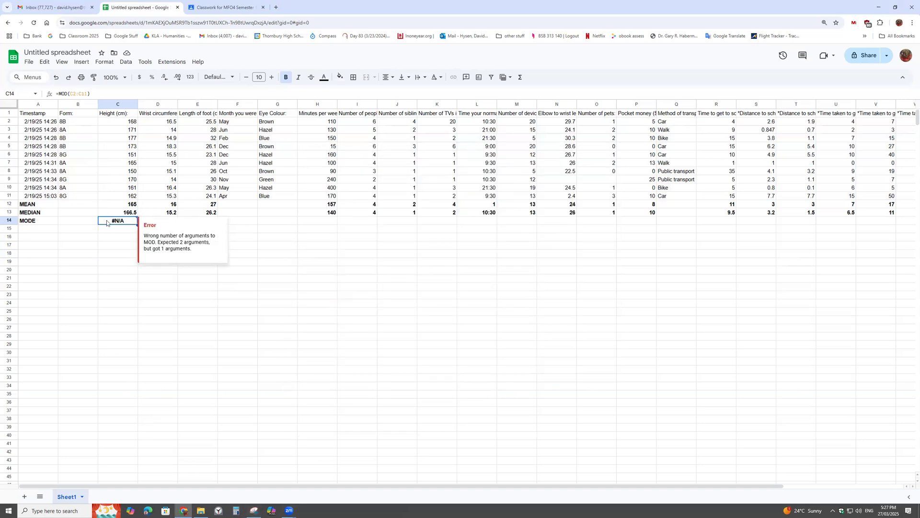
{"action": "type", "text": "=MODE"}
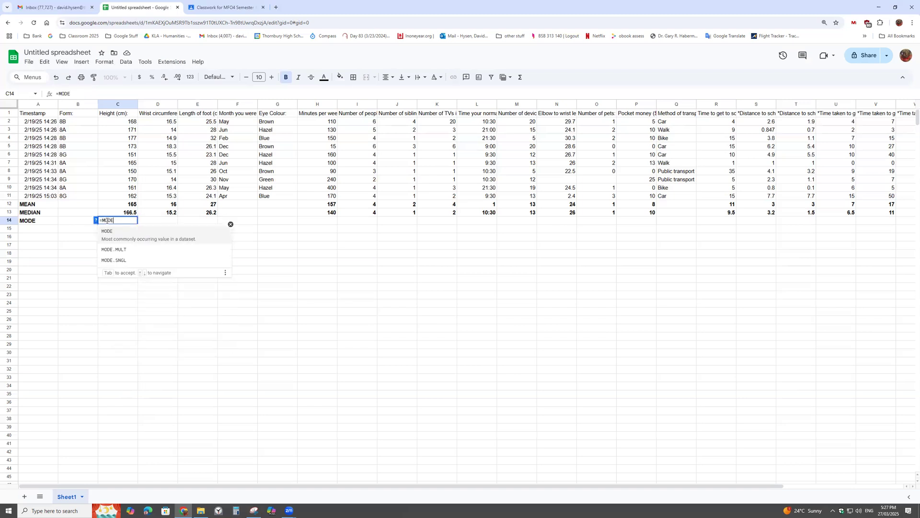
{"action": "type", "text": "("}
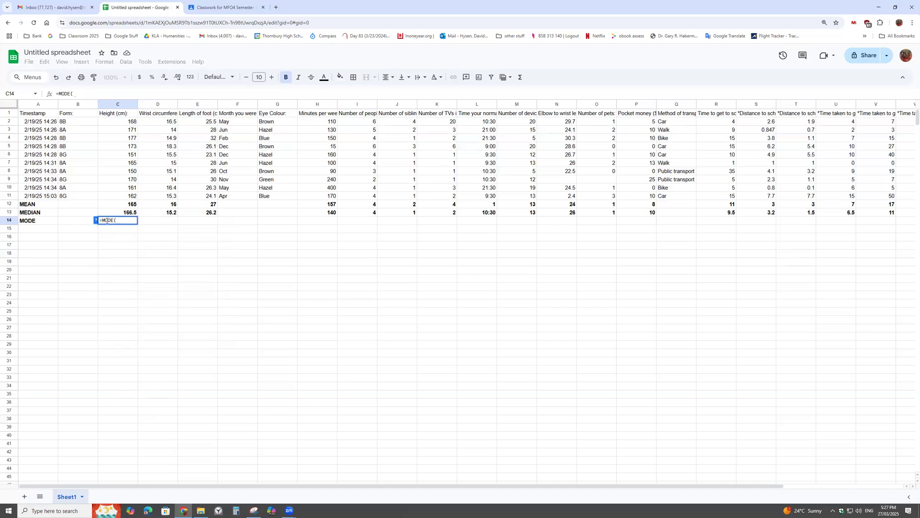
{"action": "left_click_drag", "start_coordinate": [115, 122], "coordinate": [106, 194]}
{"action": "type", "text": ")"}
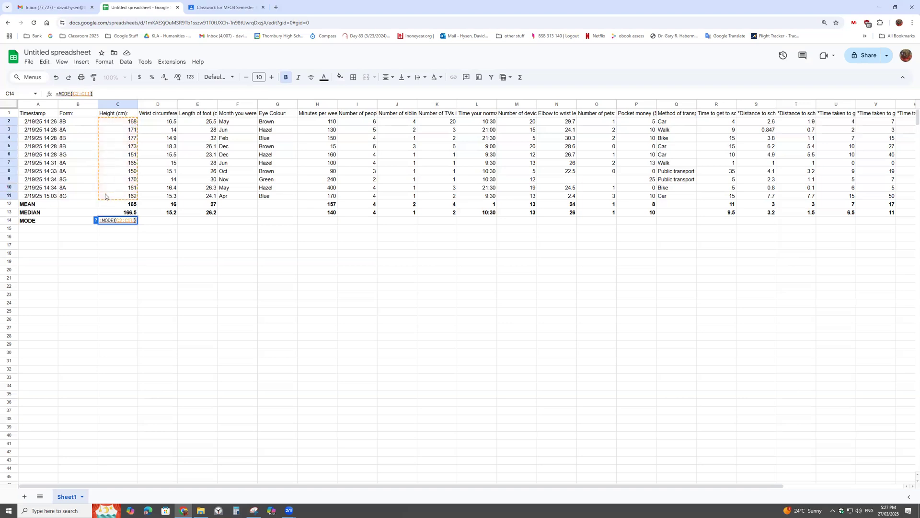
{"action": "key", "text": "Return"}
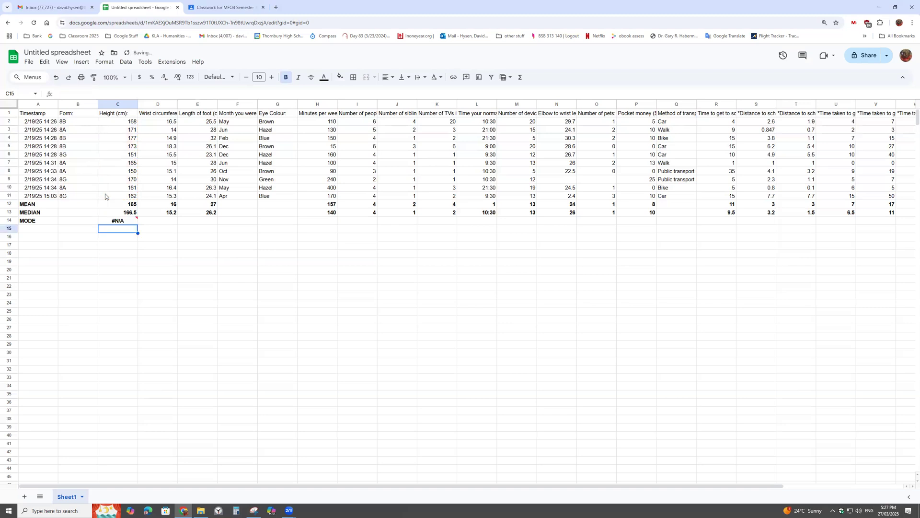
Check the error note on C14 and fill its mode formula across to V14
{"action": "left_click", "coordinate": [106, 222]}
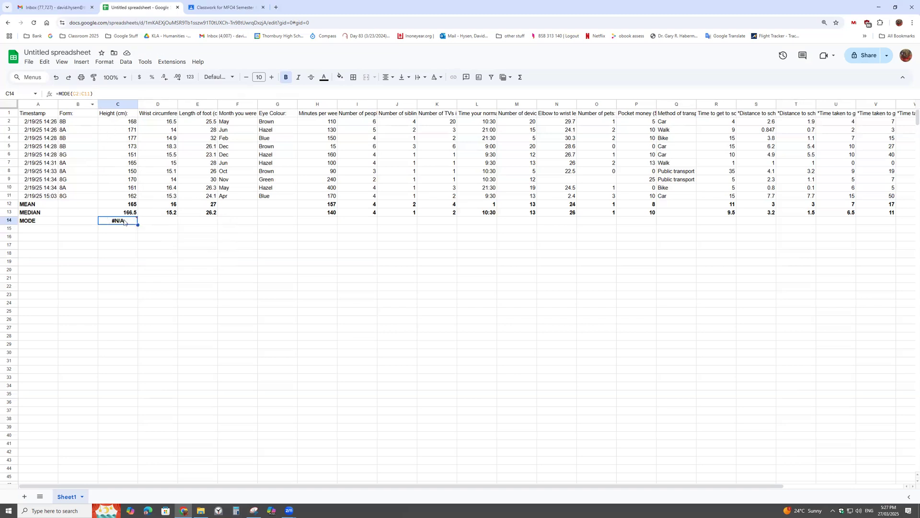
{"action": "mouse_move", "coordinate": [137, 228]}
{"action": "left_click", "coordinate": [119, 247]}
{"action": "left_click", "coordinate": [133, 223]}
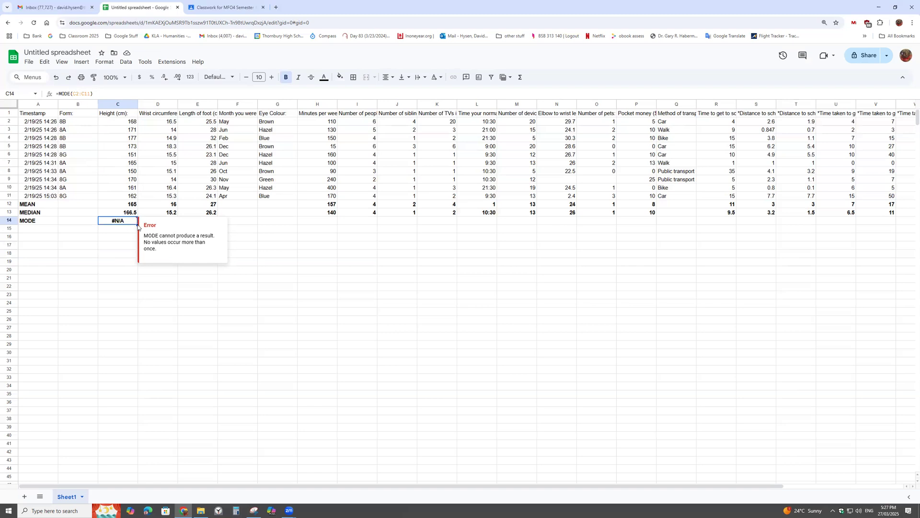
{"action": "left_click_drag", "start_coordinate": [136, 222], "coordinate": [876, 215]}
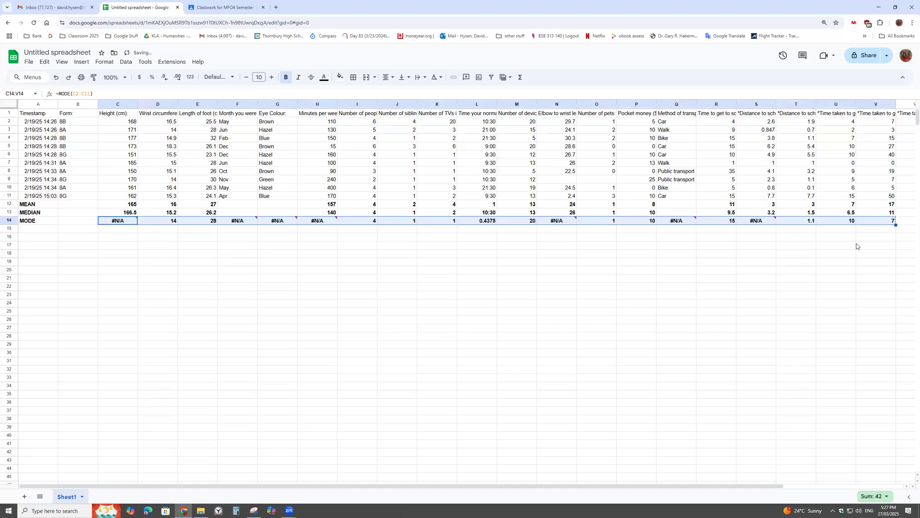
{"action": "left_click", "coordinate": [763, 225]}
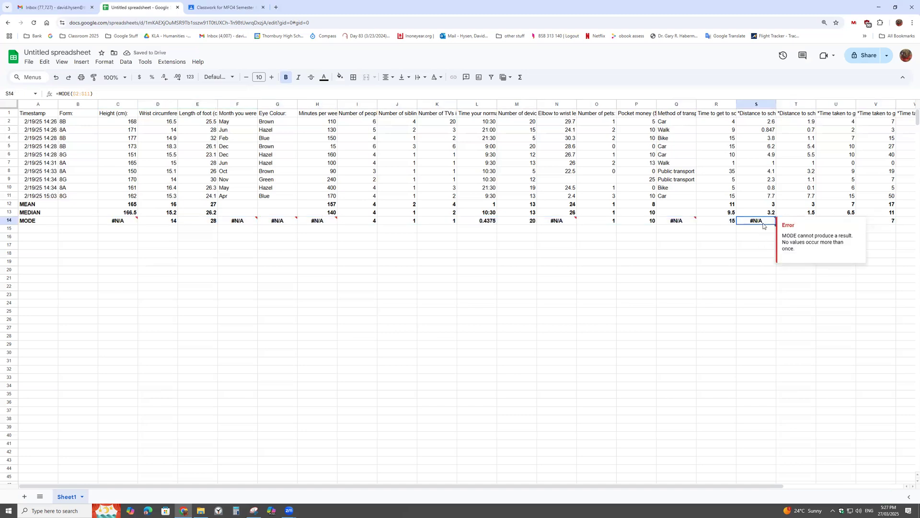
Clear the #N/A mode results from cells C14, F14, G14, H14, N14, Q14 and S14
{"action": "left_click", "coordinate": [680, 224]}
{"action": "key", "text": "Delete"}
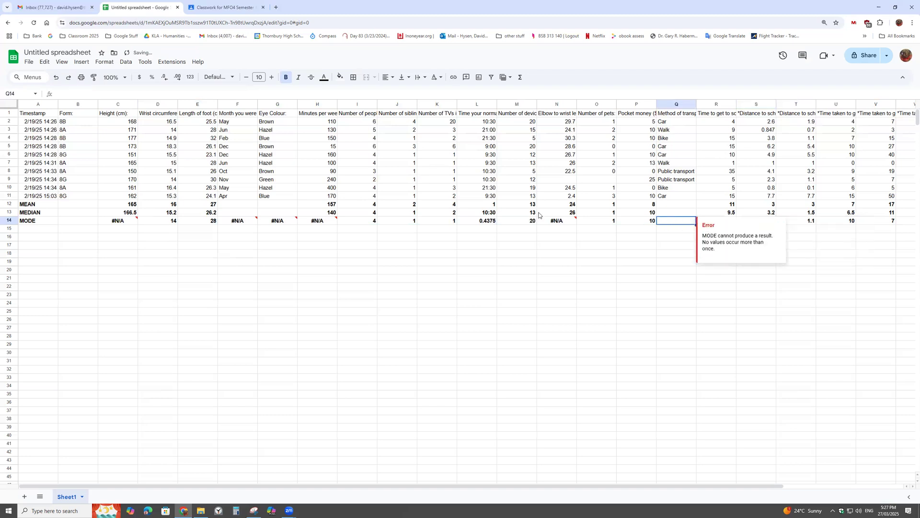
{"action": "left_click", "coordinate": [545, 221]}
{"action": "key", "text": "Delete"}
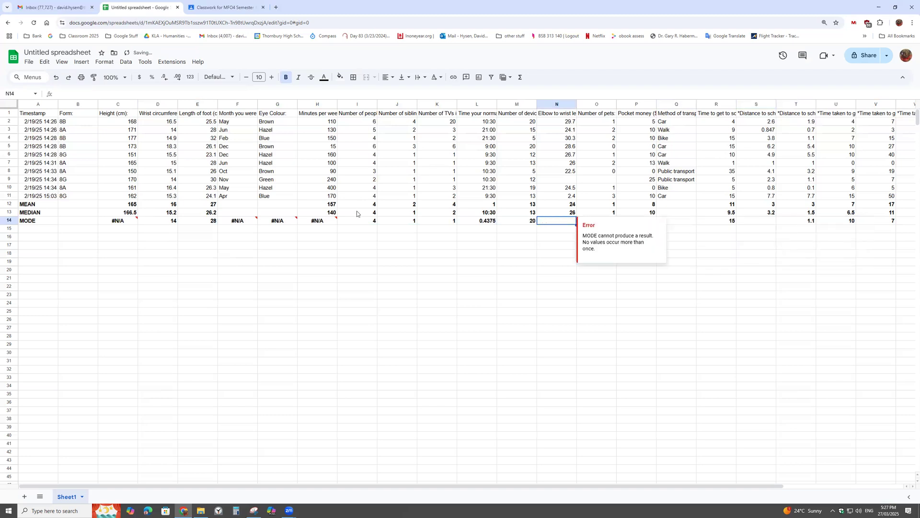
{"action": "left_click", "coordinate": [315, 221]}
{"action": "key", "text": "Delete"}
{"action": "left_click", "coordinate": [287, 224]}
{"action": "key", "text": "Delete"}
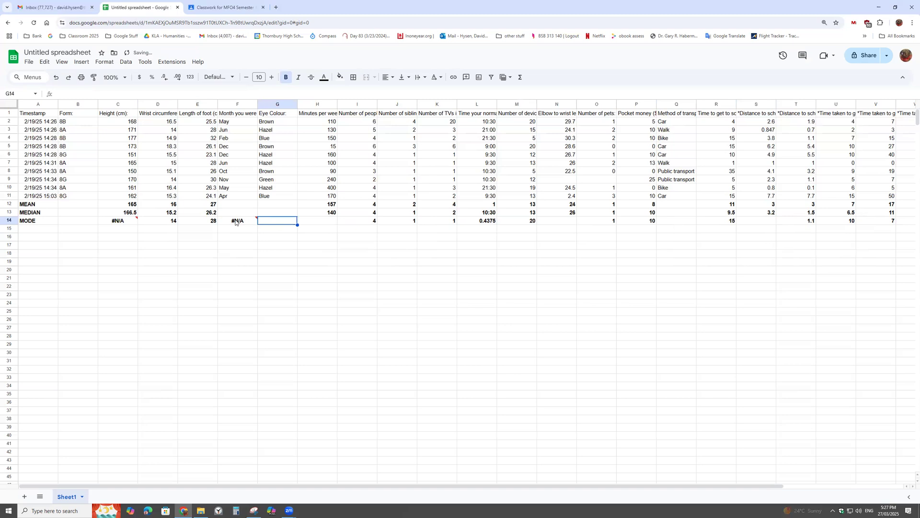
{"action": "left_click", "coordinate": [234, 223]}
{"action": "key", "text": "Delete"}
{"action": "left_click", "coordinate": [128, 222]}
{"action": "key", "text": "Delete"}
{"action": "left_click", "coordinate": [272, 271]}
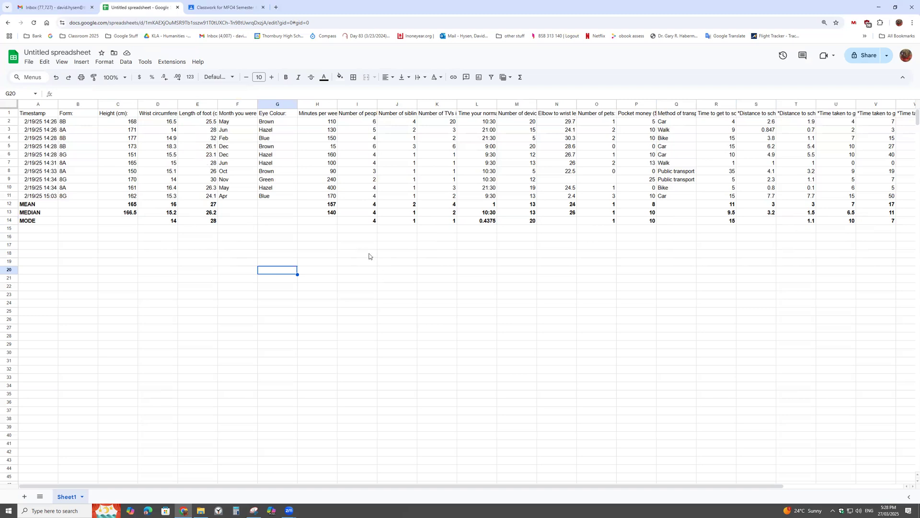
Consult the snipped inputs table for the total formula and enter =SUM(C2:C11) in cell A15
{"action": "left_click", "coordinate": [34, 230]}
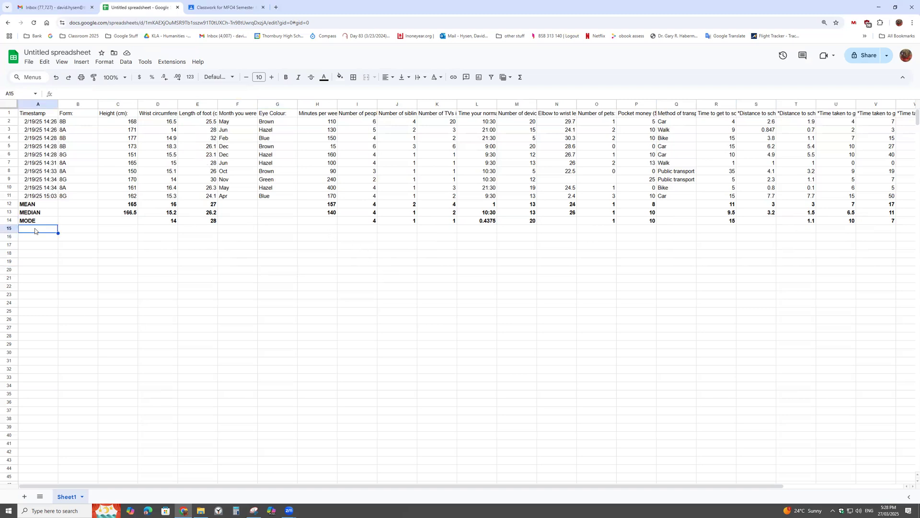
{"action": "left_click", "coordinate": [254, 510]}
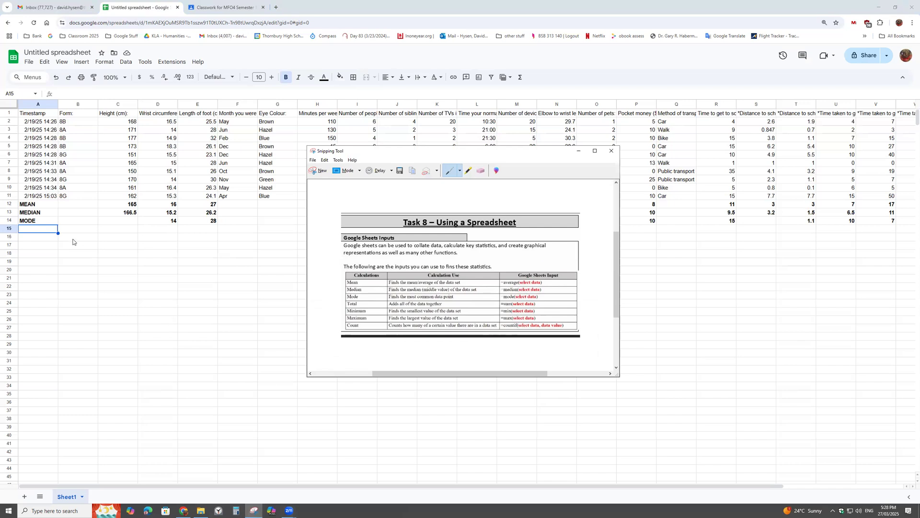
{"action": "left_click", "coordinate": [48, 232]}
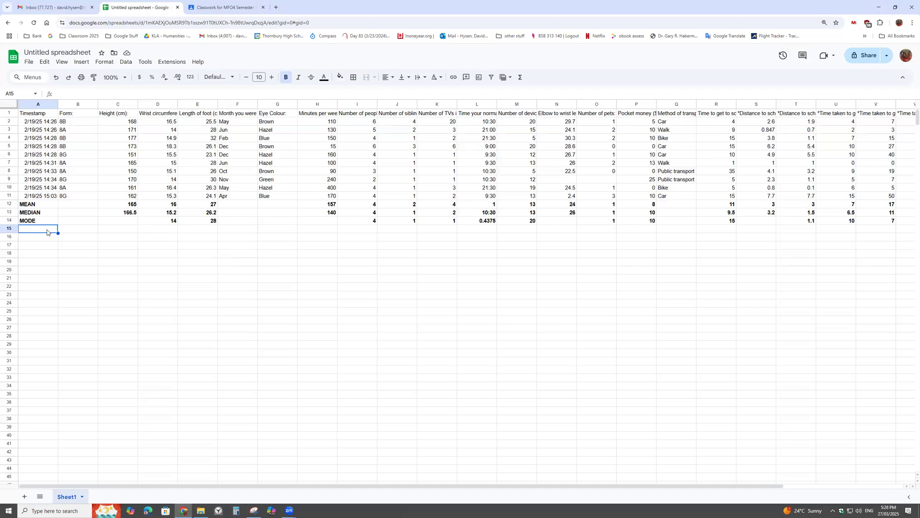
{"action": "type", "text": "=SUM"}
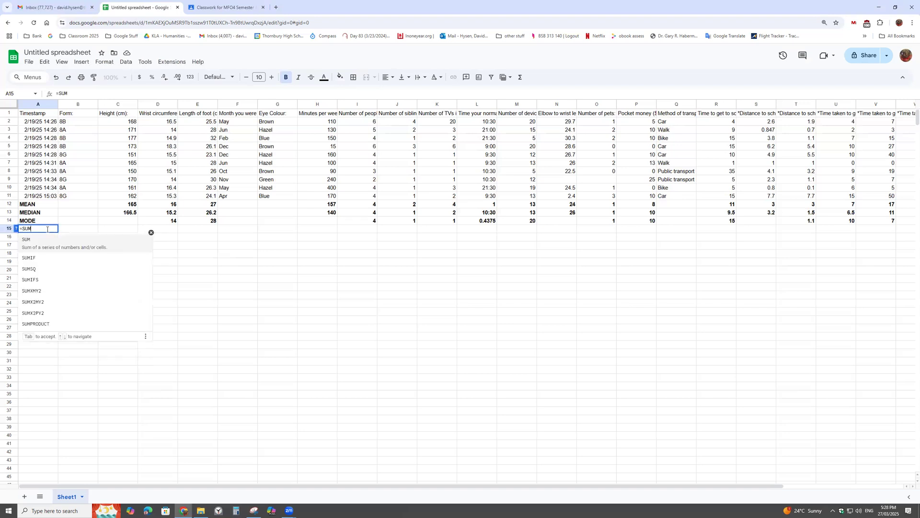
{"action": "type", "text": "("}
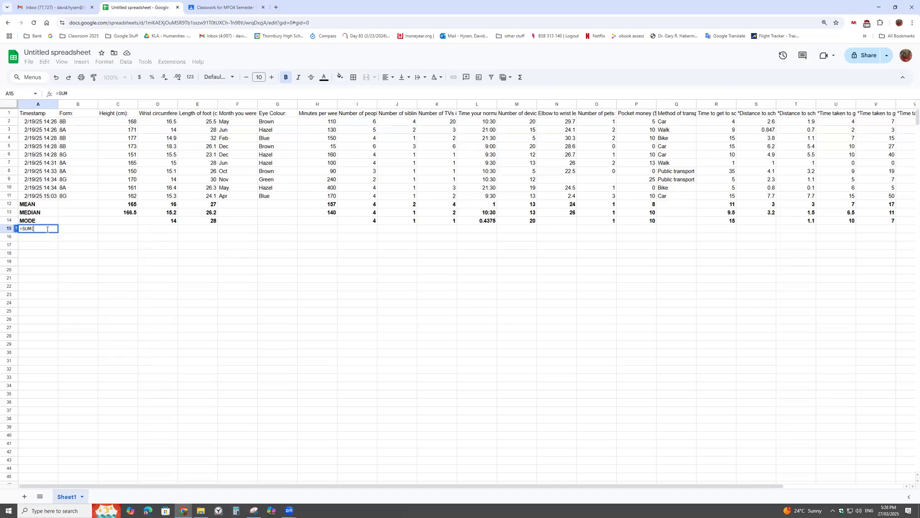
{"action": "left_click_drag", "start_coordinate": [112, 123], "coordinate": [109, 199]}
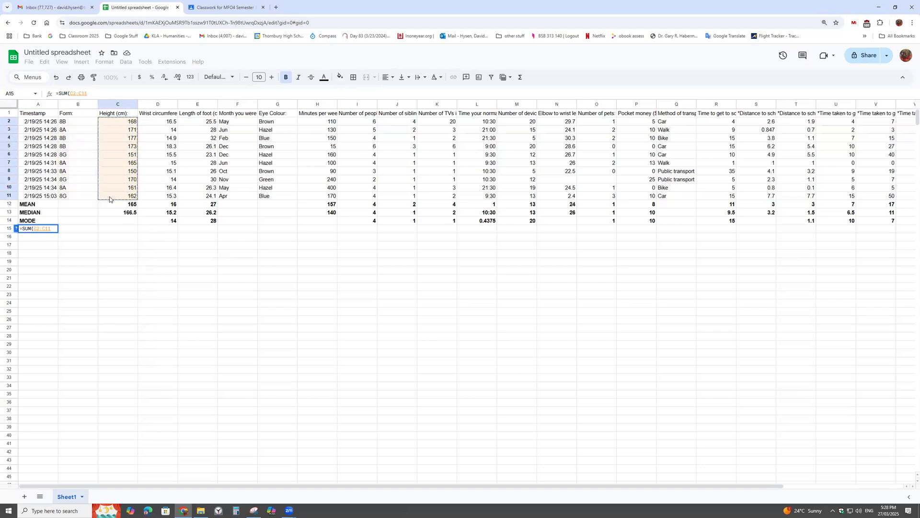
{"action": "type", "text": ")"}
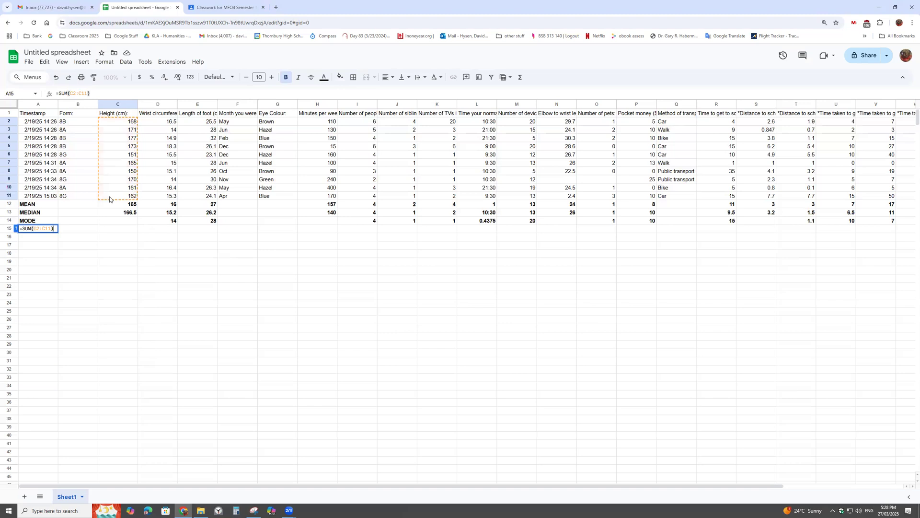
{"action": "key", "text": "Return"}
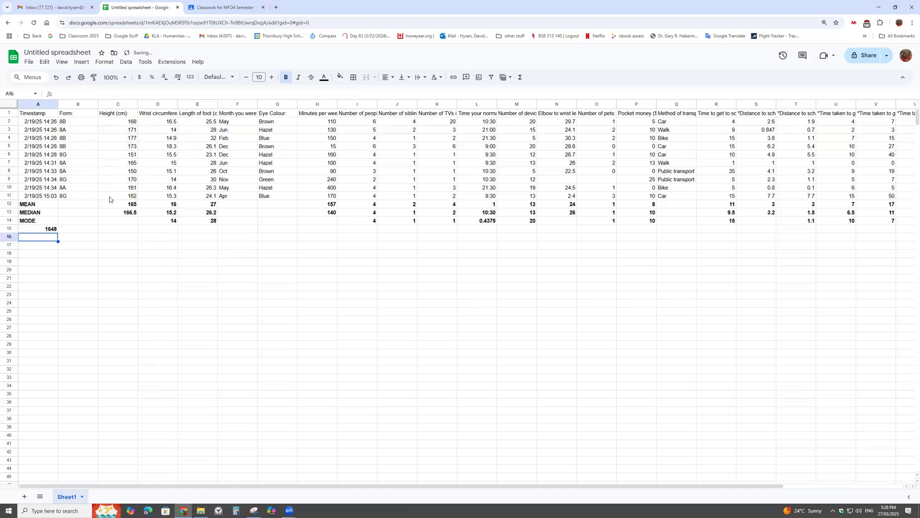
Move the sum formula from A15 to C15 beneath the Height column and fill it across to V15
{"action": "left_click", "coordinate": [56, 228]}
{"action": "key", "text": "ctrl+c"}
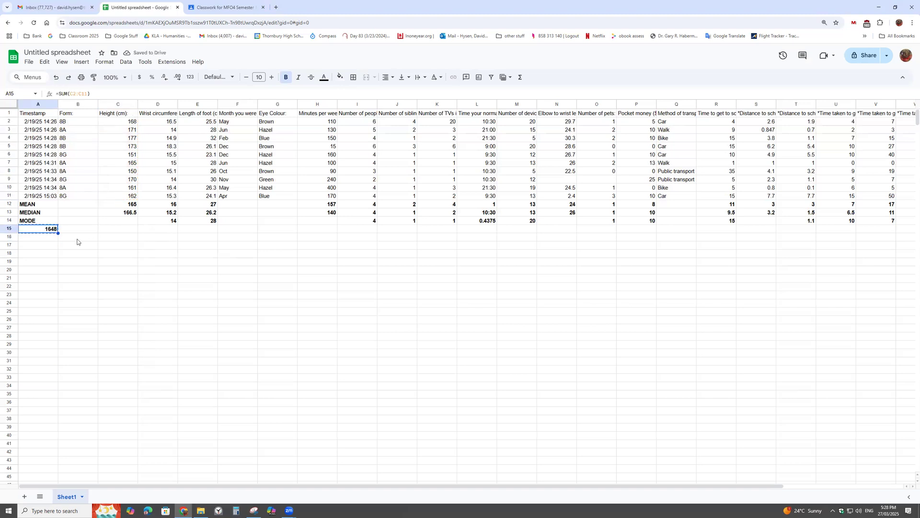
{"action": "left_click", "coordinate": [110, 229]}
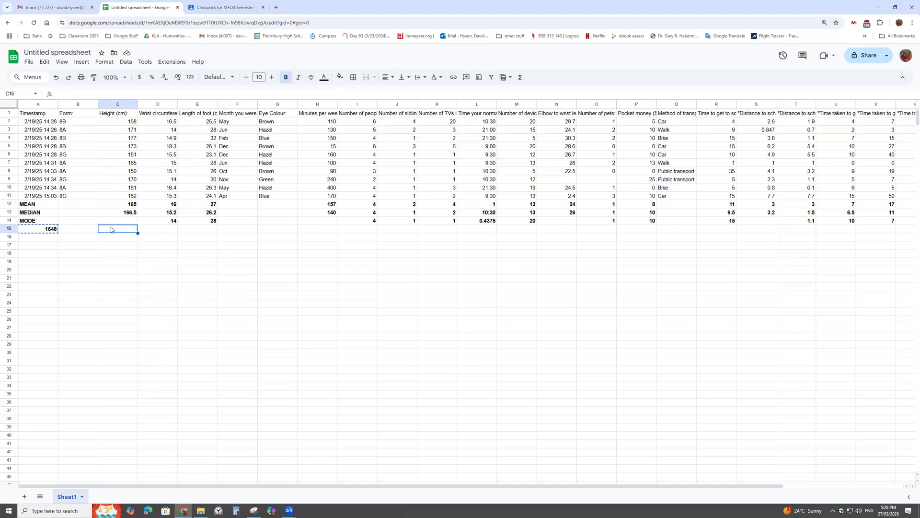
{"action": "key", "text": "ctrl+v"}
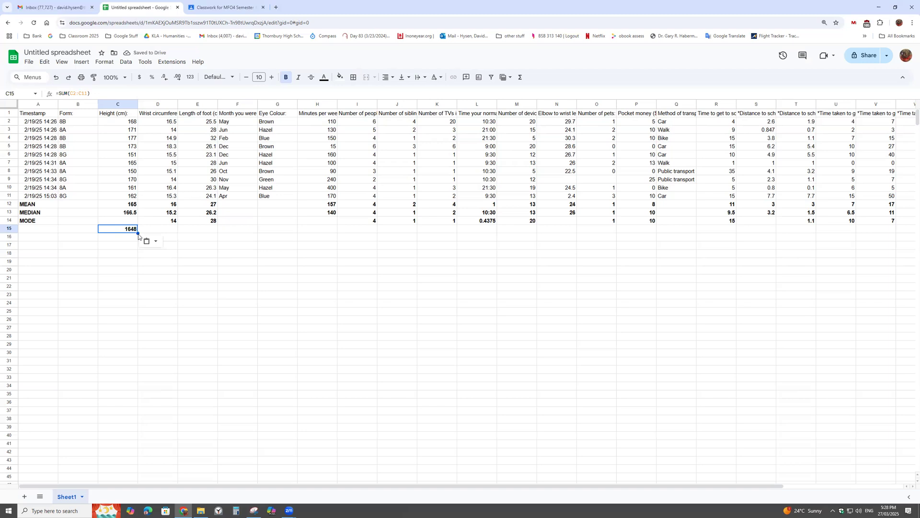
{"action": "left_click_drag", "start_coordinate": [141, 239], "coordinate": [833, 238]}
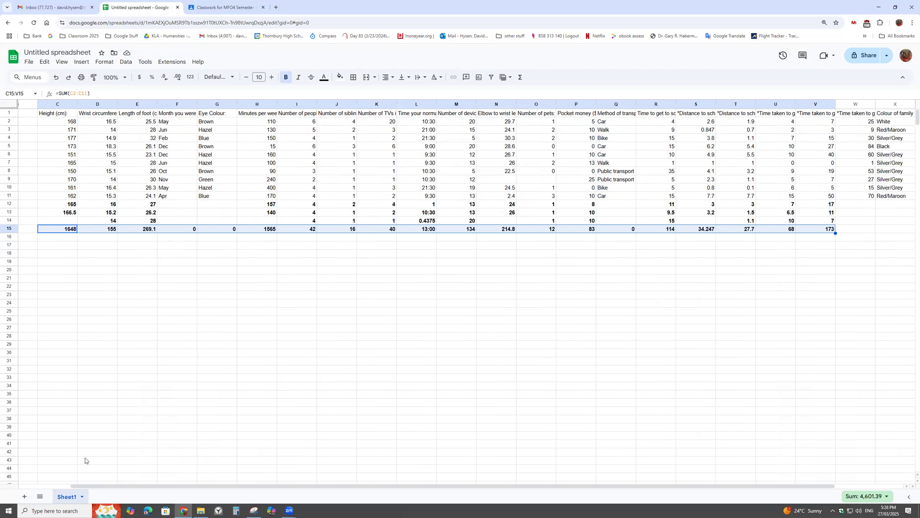
Label cell A15 TOTAL and make the label bold
{"action": "left_click_drag", "start_coordinate": [79, 486], "coordinate": [19, 474]}
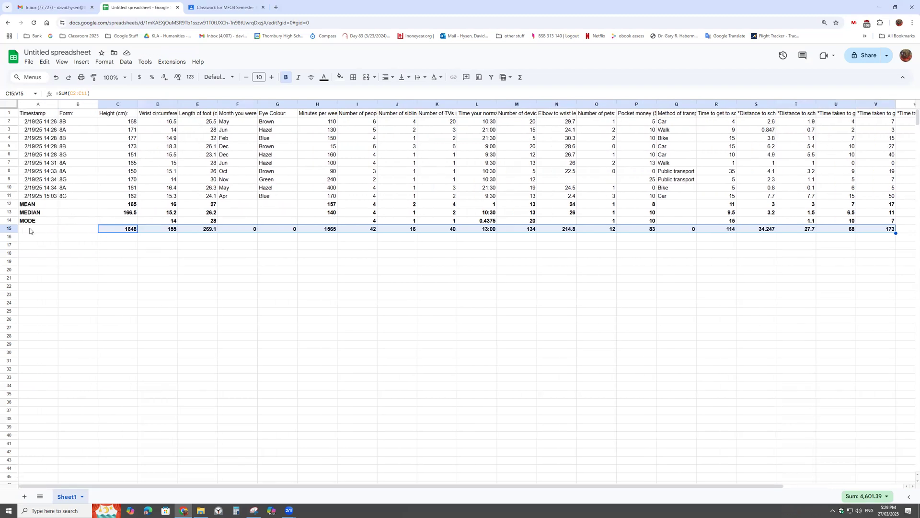
{"action": "left_click", "coordinate": [31, 231]}
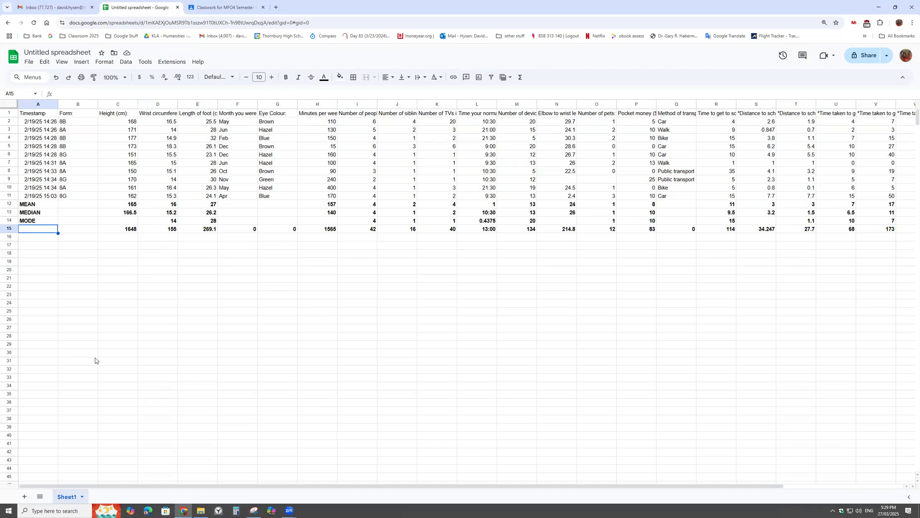
{"action": "type", "text": "A"}
{"action": "type", "text": "OTAL"}
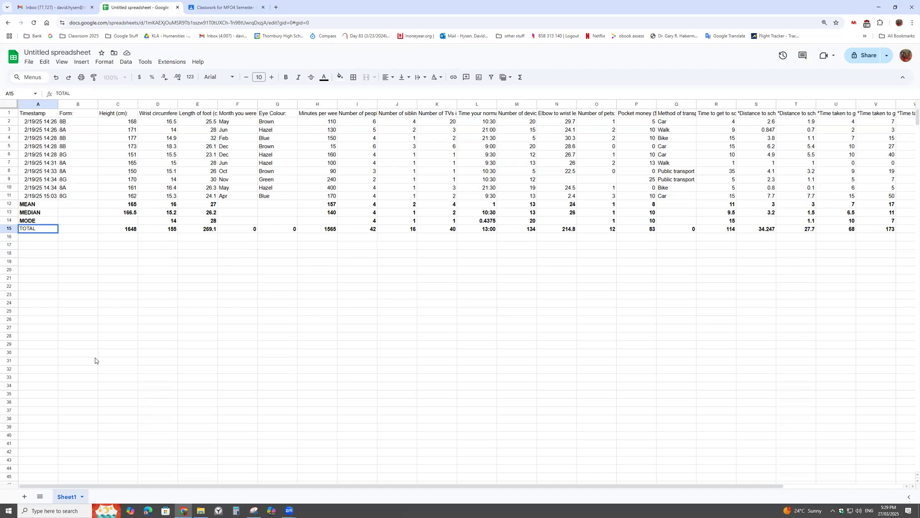
{"action": "key", "text": "ctrl+b"}
{"action": "key", "text": "Return"}
{"action": "key", "text": "Up"}
{"action": "key", "text": "ctrl+b"}
{"action": "key", "text": "Down"}
{"action": "key", "text": "Down"}
{"action": "key", "text": "Down"}
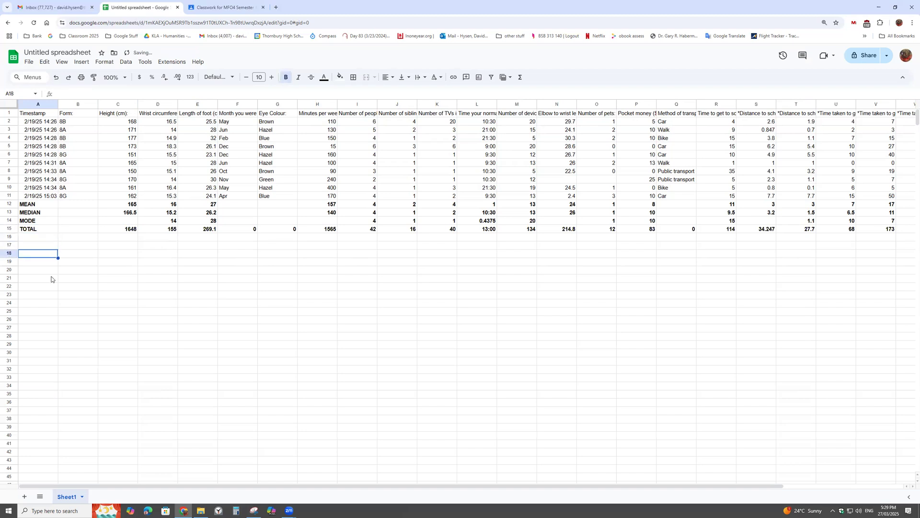
Consult the snipped inputs table and label A16 MINIMUM, A17 MAXIMUM and A18 COUNT IF, with the last label bold
{"action": "left_click", "coordinate": [38, 241]}
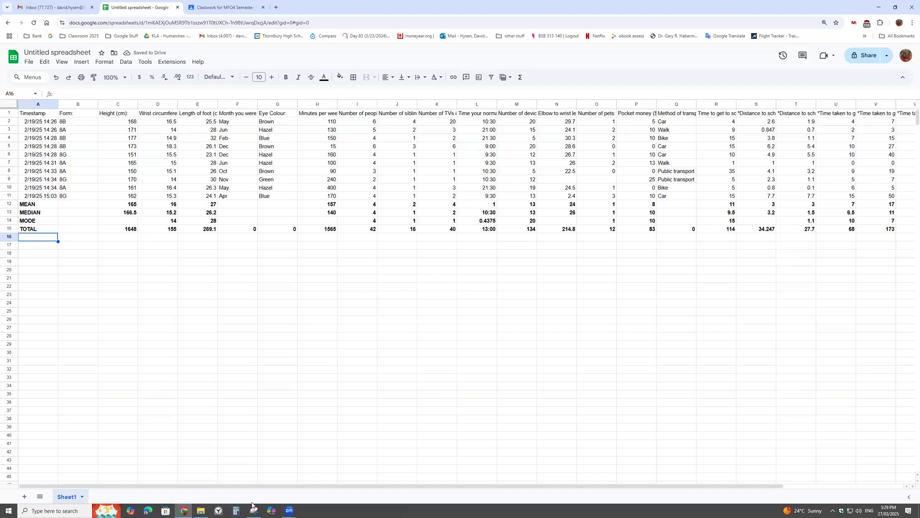
{"action": "left_click", "coordinate": [253, 510]}
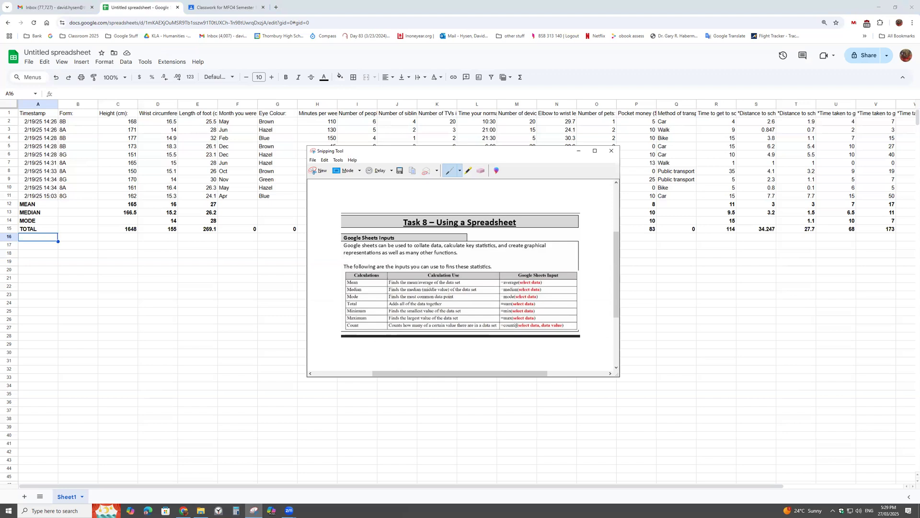
{"action": "left_click", "coordinate": [51, 238]}
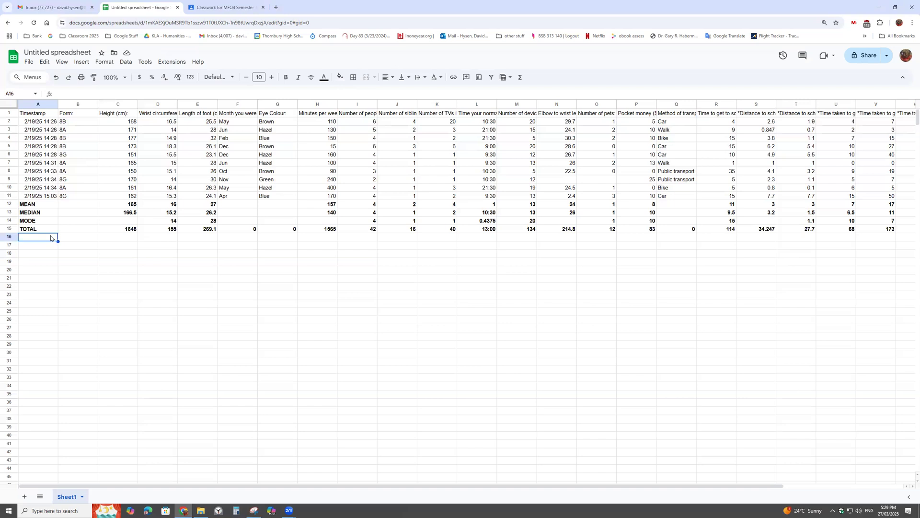
{"action": "type", "text": "MINIMUM"}
{"action": "key", "text": "Return"}
{"action": "type", "text": "MAXIMUM"}
{"action": "key", "text": "Return"}
{"action": "key", "text": "ctrl+b"}
{"action": "type", "text": "C"}
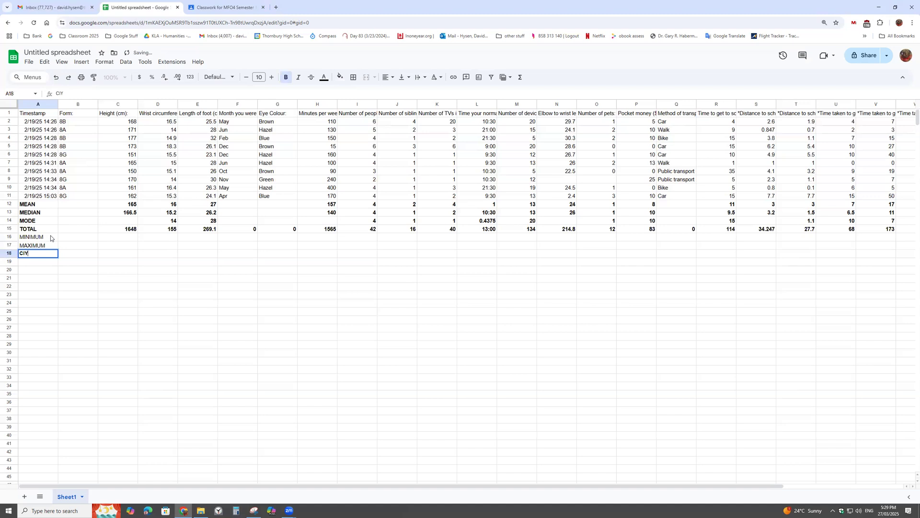
{"action": "type", "text": "OUNT"}
Make the MINIMUM and MAXIMUM labels in A16:A17 bold
{"action": "left_click", "coordinate": [39, 235]}
{"action": "left_click_drag", "start_coordinate": [38, 236], "coordinate": [41, 249]}
{"action": "key", "text": "ctrl+b"}
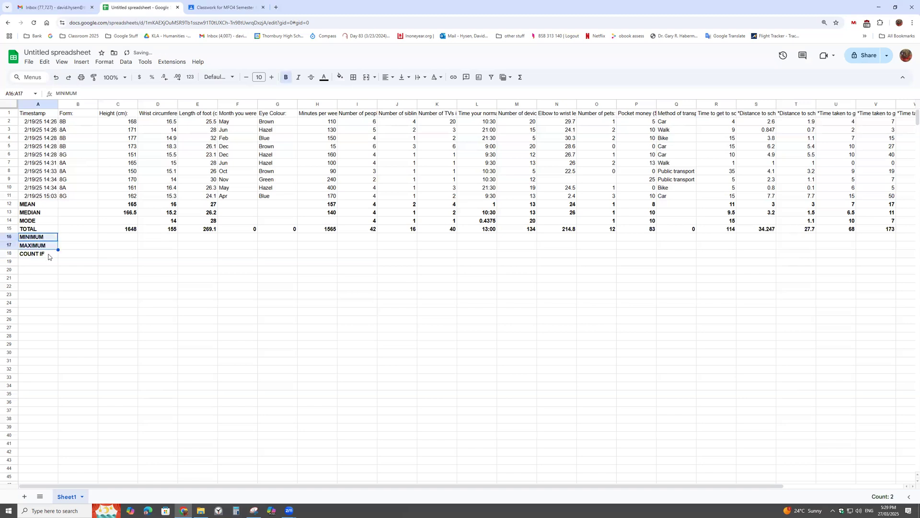
Calculate the minimum height in cell C16 with the formula =MIN(C2:C11)
{"action": "left_click", "coordinate": [119, 237]}
{"action": "type", "text": "=MIN("}
{"action": "left_click_drag", "start_coordinate": [129, 121], "coordinate": [109, 200]}
{"action": "type", "text": ")"}
{"action": "key", "text": "Return"}
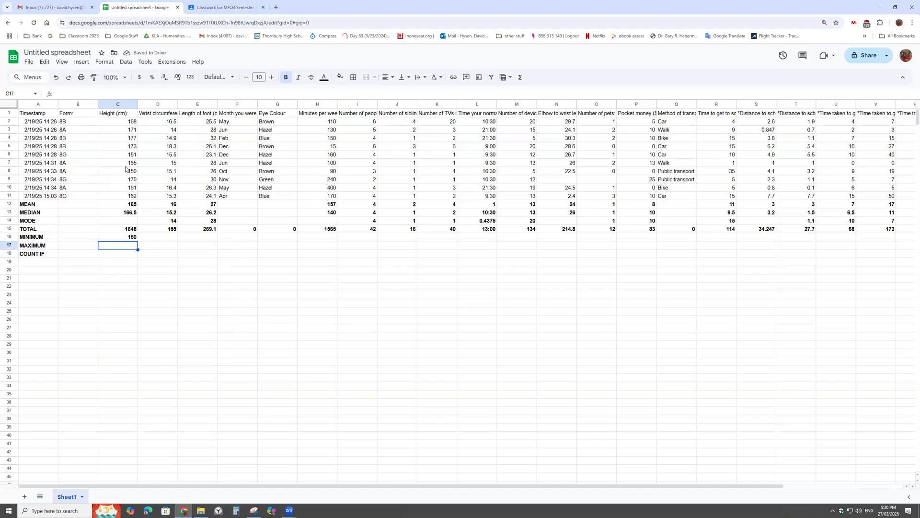
Enter =MAX(C2:C11) in C17 and fill the minimum and maximum formulas across to column V
{"action": "type", "text": "=MAX("}
{"action": "left_click_drag", "start_coordinate": [113, 121], "coordinate": [106, 196]}
{"action": "type", "text": ")"}
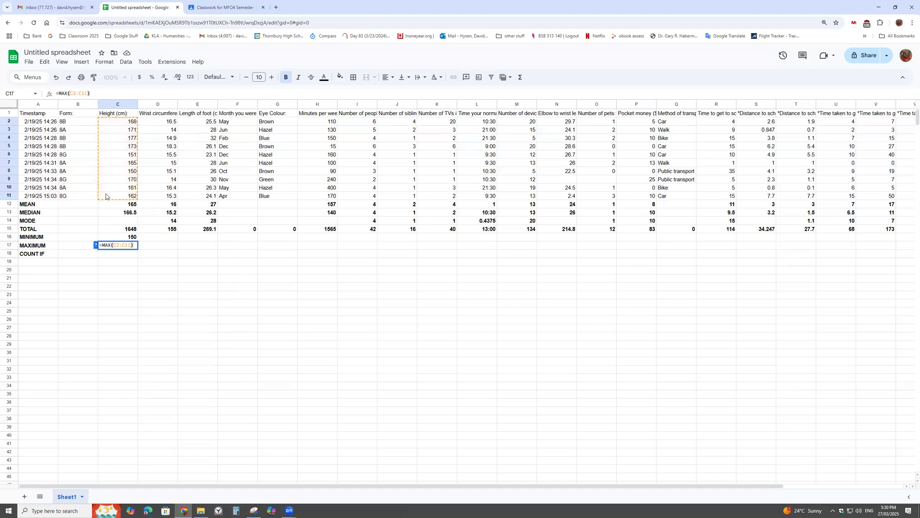
{"action": "key", "text": "Return"}
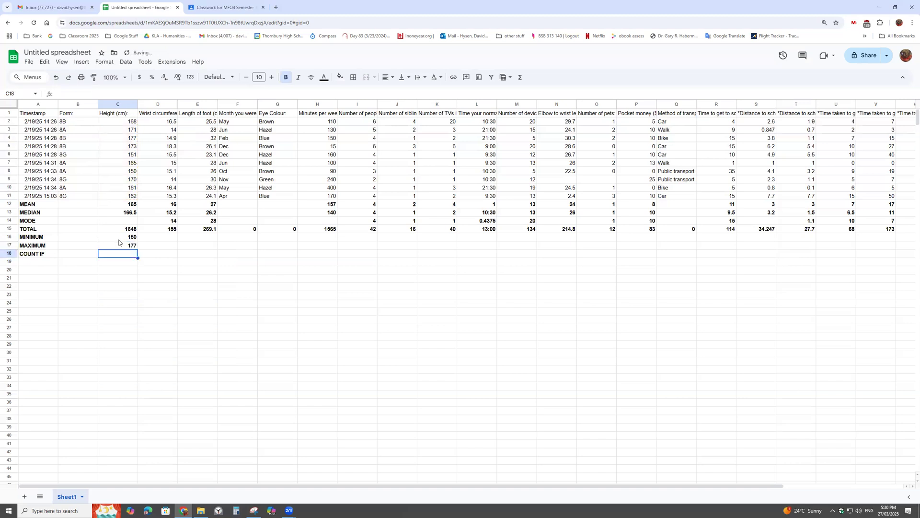
{"action": "left_click_drag", "start_coordinate": [119, 240], "coordinate": [119, 248]}
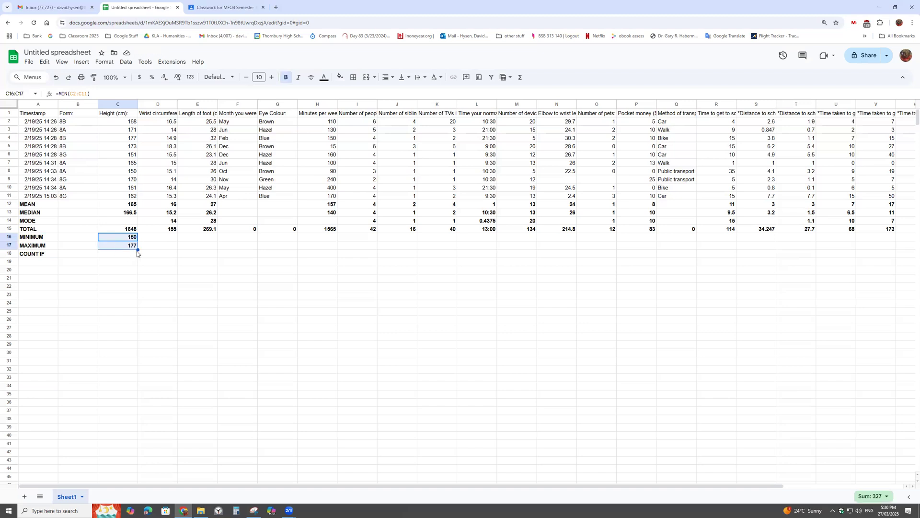
{"action": "left_click_drag", "start_coordinate": [137, 249], "coordinate": [863, 297]}
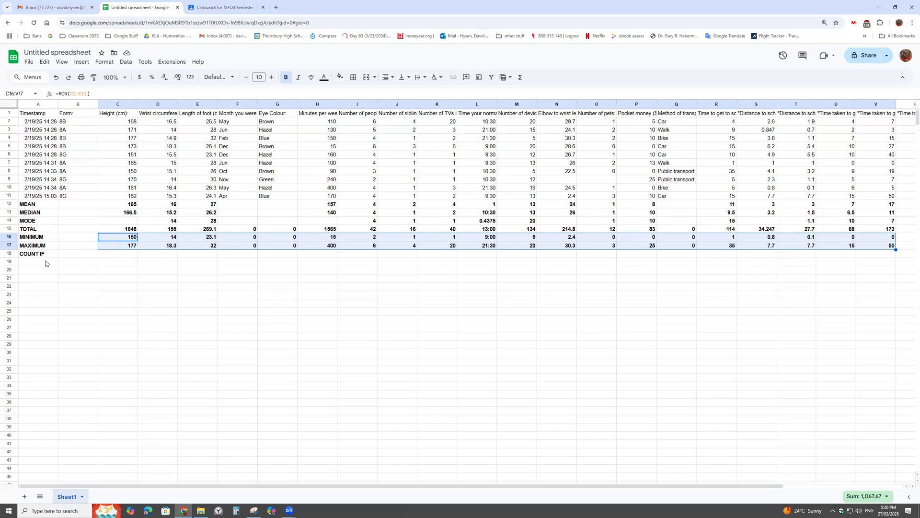
Count the heights equal to 177 in cell C18 with the formula =COUNTIF(C2:C11,177)
{"action": "left_click", "coordinate": [107, 257]}
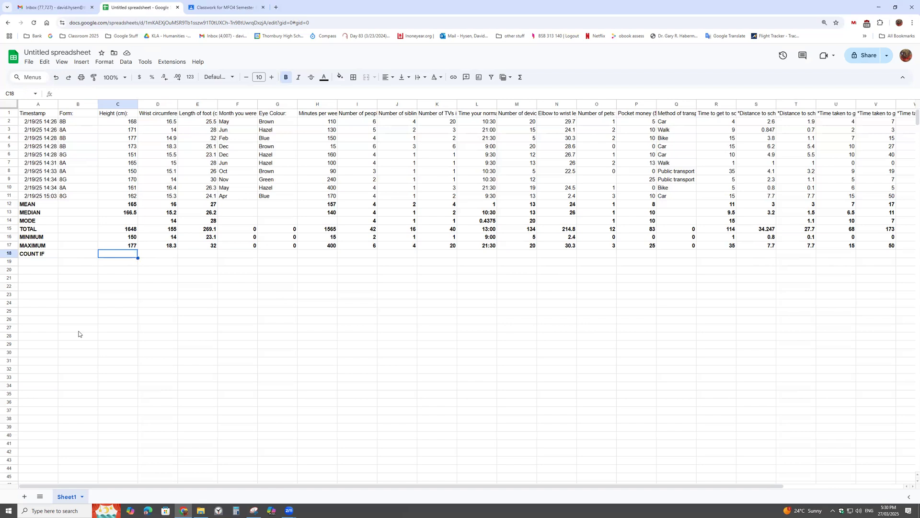
{"action": "type", "text": "=CO"}
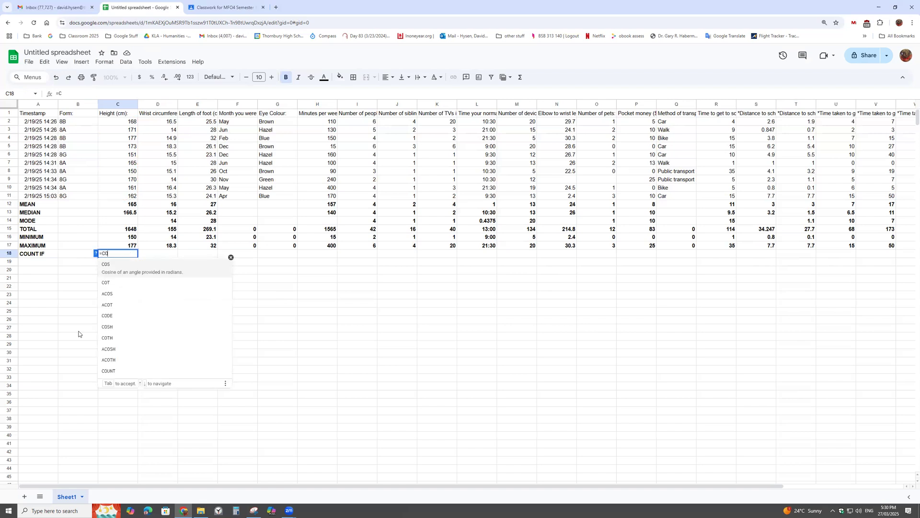
{"action": "type", "text": "UNTIF"}
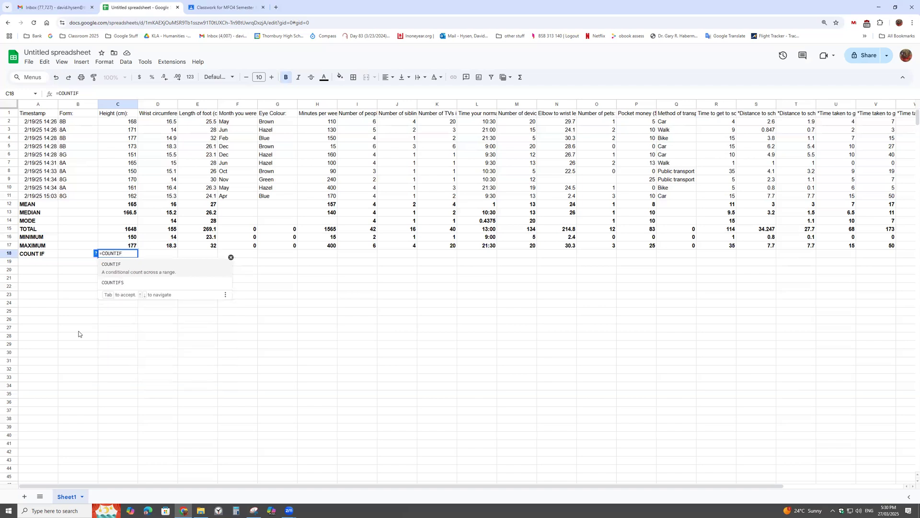
{"action": "type", "text": "("}
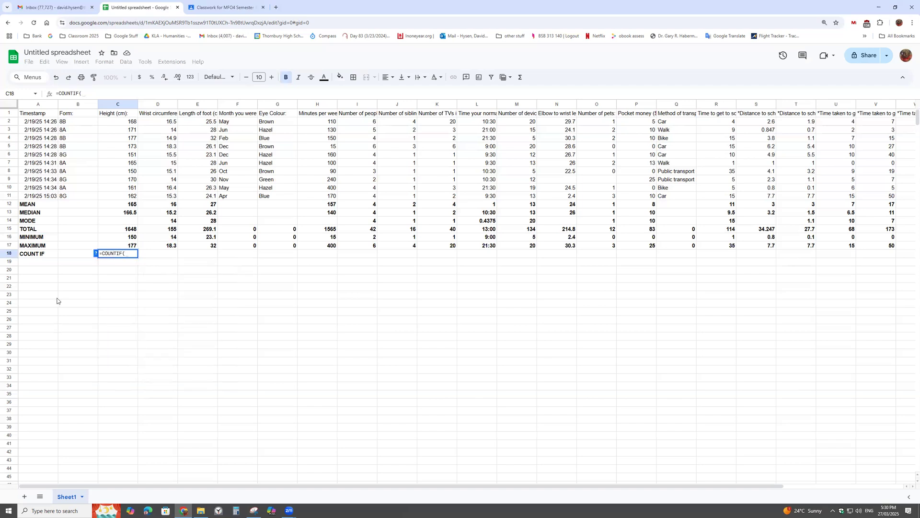
{"action": "left_click_drag", "start_coordinate": [103, 122], "coordinate": [107, 196]}
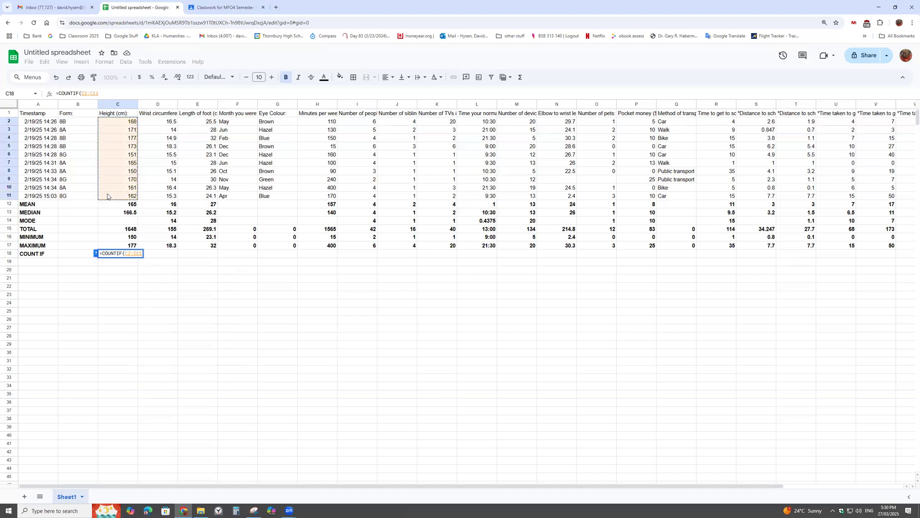
{"action": "type", "text": ","}
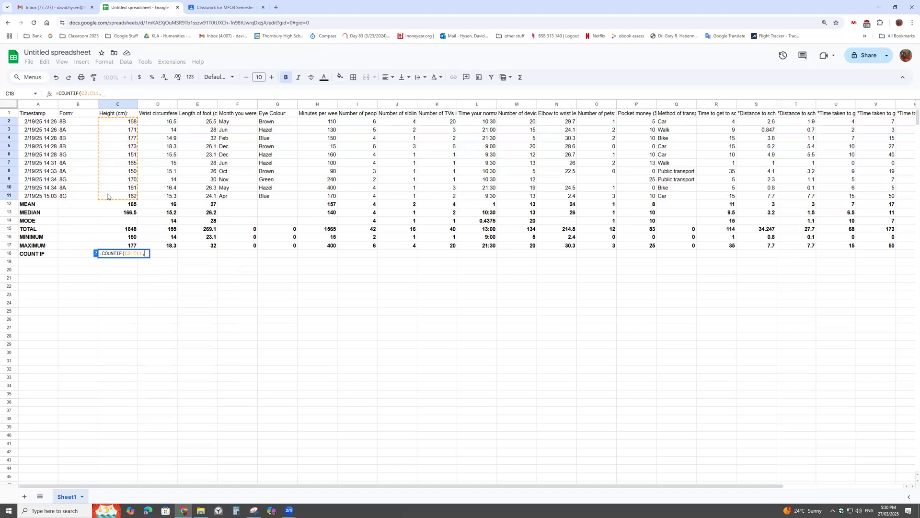
{"action": "type", "text": "177)"}
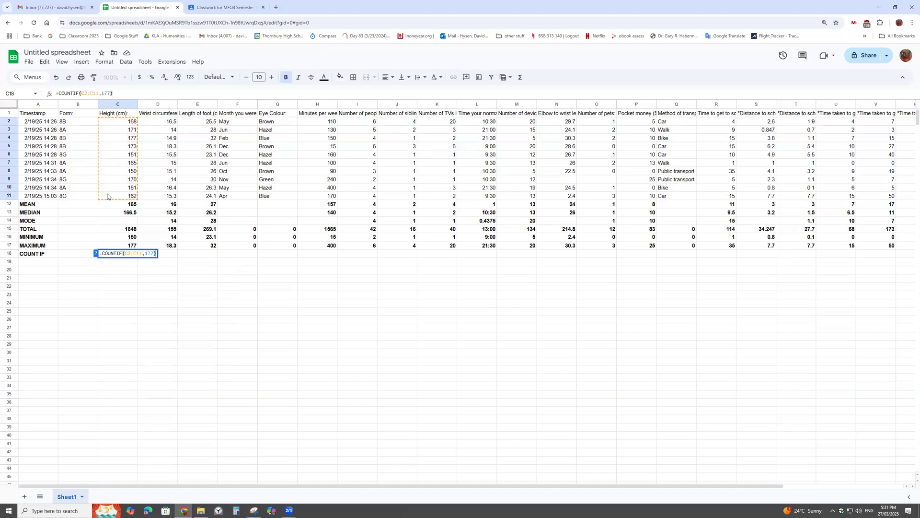
{"action": "key", "text": "Return"}
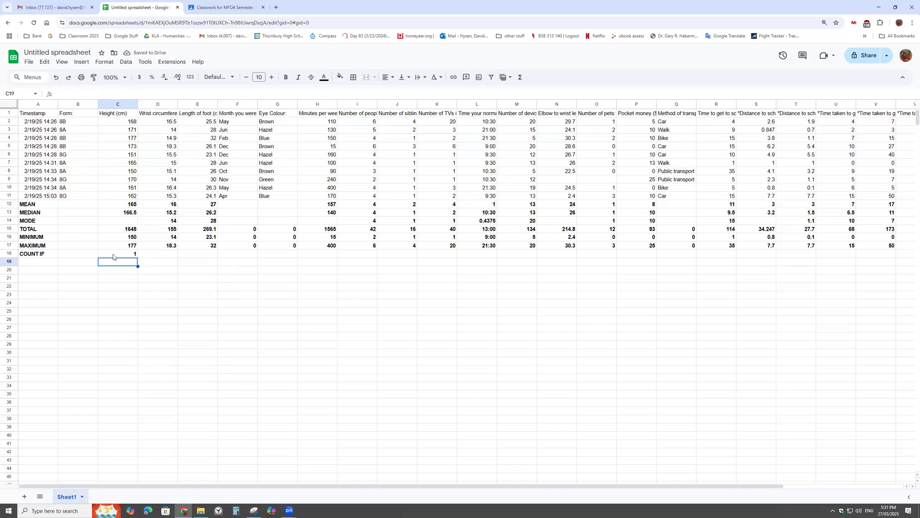
Count the blue-eyed responses in cell G18 with the formula =COUNTIF(G2:G11,"BLUE")
{"action": "left_click", "coordinate": [279, 256]}
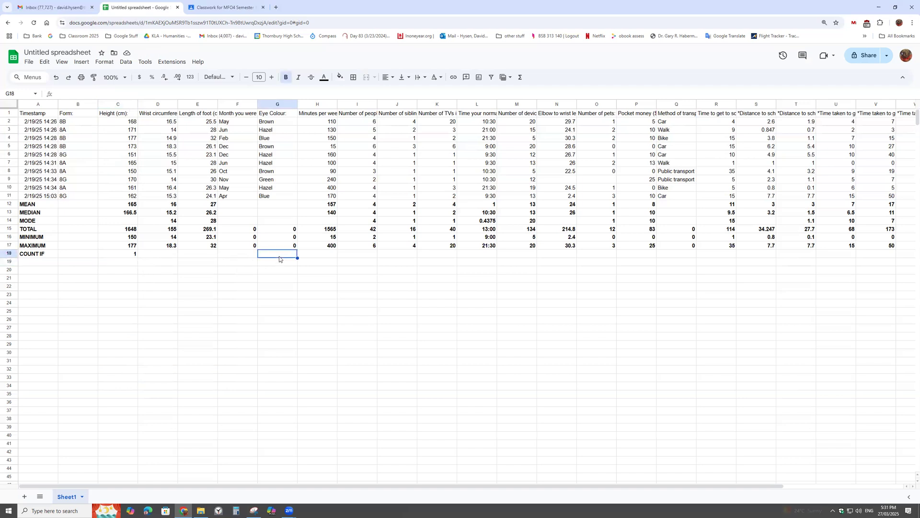
{"action": "type", "text": "=COUNT"}
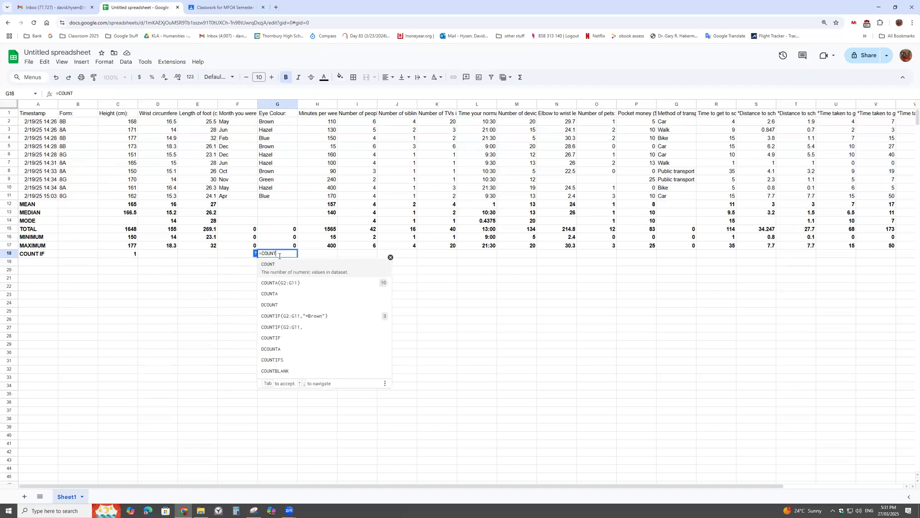
{"action": "type", "text": "IF("}
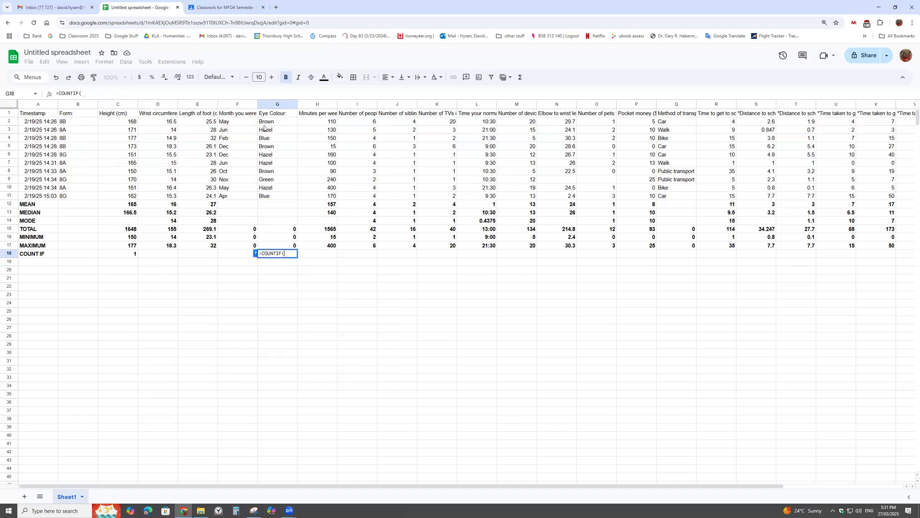
{"action": "left_click_drag", "start_coordinate": [267, 124], "coordinate": [270, 197]}
{"action": "type", "text": ","}
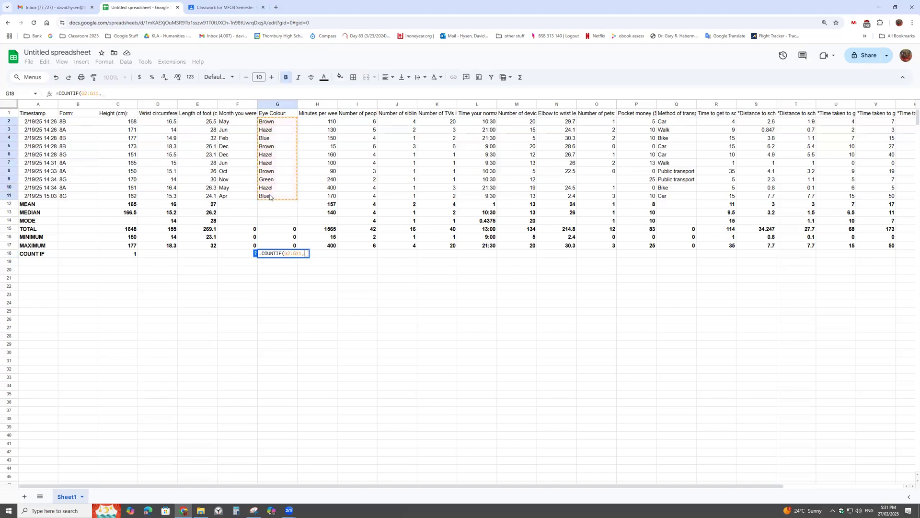
{"action": "type", "text": "\""}
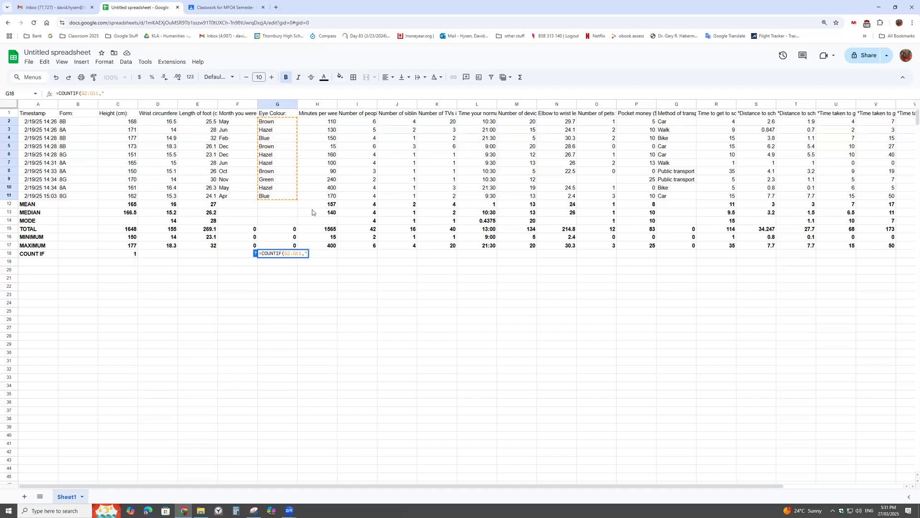
{"action": "type", "text": "bLURE"}
{"action": "key", "text": "BackSpace"}
{"action": "key", "text": "BackSpace"}
{"action": "key", "text": "BackSpace"}
{"action": "key", "text": "BackSpace"}
{"action": "key", "text": "BackSpace"}
{"action": "type", "text": "BLUE\")"}
{"action": "key", "text": "Return"}
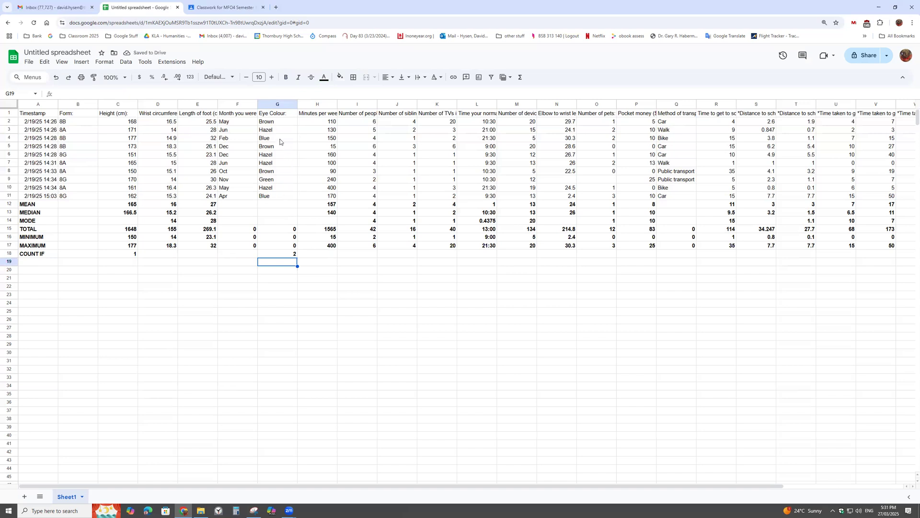
Copy the eye colour count formula from G18 into Q18 and change its criterion to "Car" for the method of transport
{"action": "left_click", "coordinate": [284, 254]}
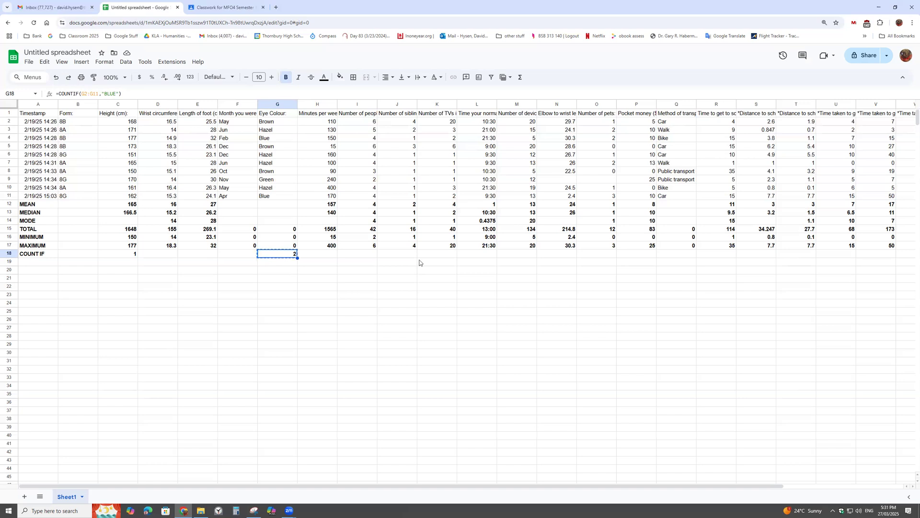
{"action": "left_click", "coordinate": [671, 258]}
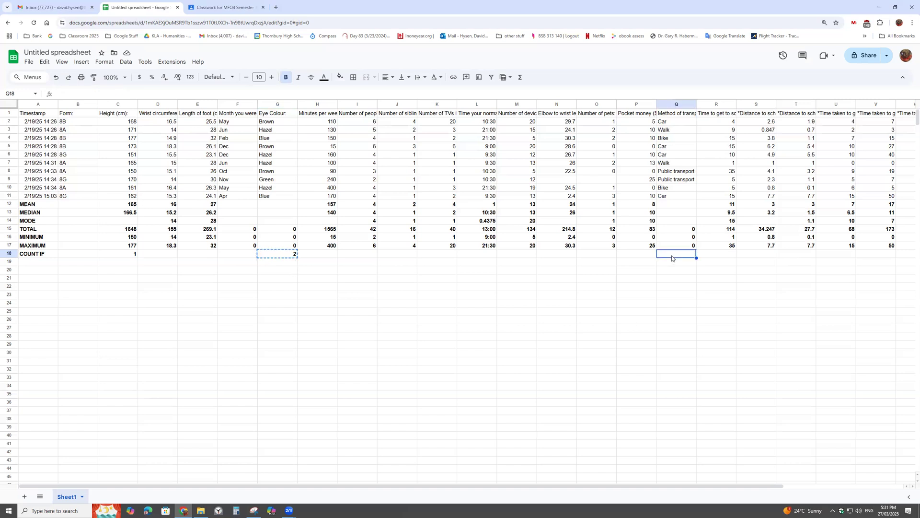
{"action": "key", "text": "ctrl+v"}
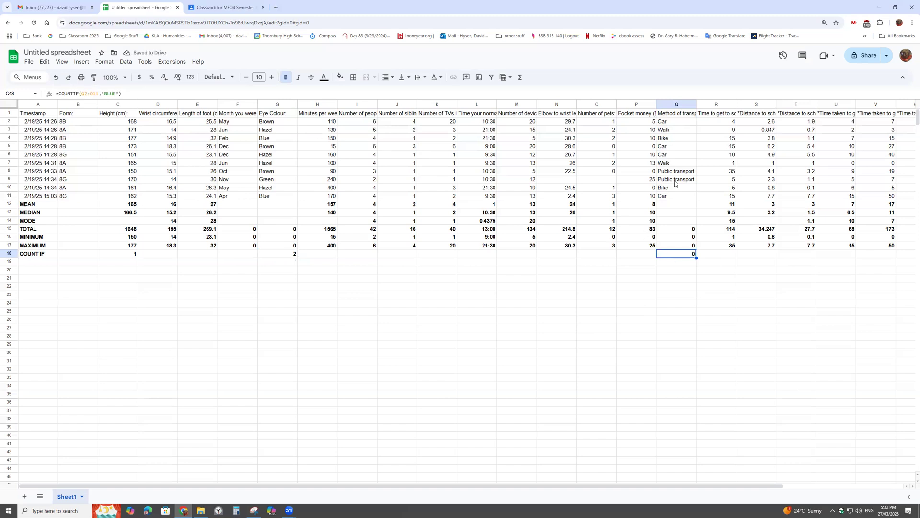
{"action": "double_click", "coordinate": [109, 94]}
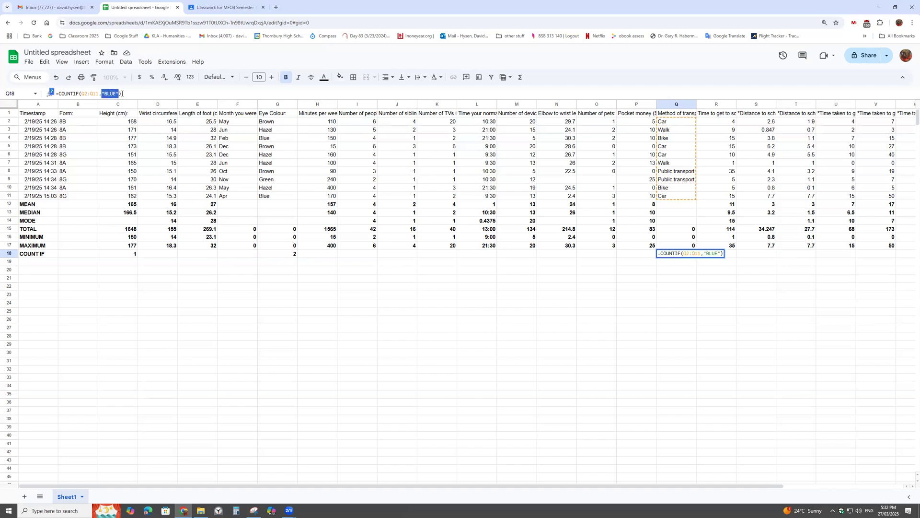
{"action": "left_click", "coordinate": [119, 93]}
{"action": "key", "text": "BackSpace"}
{"action": "key", "text": "BackSpace"}
{"action": "key", "text": "BackSpace"}
{"action": "key", "text": "BackSpace"}
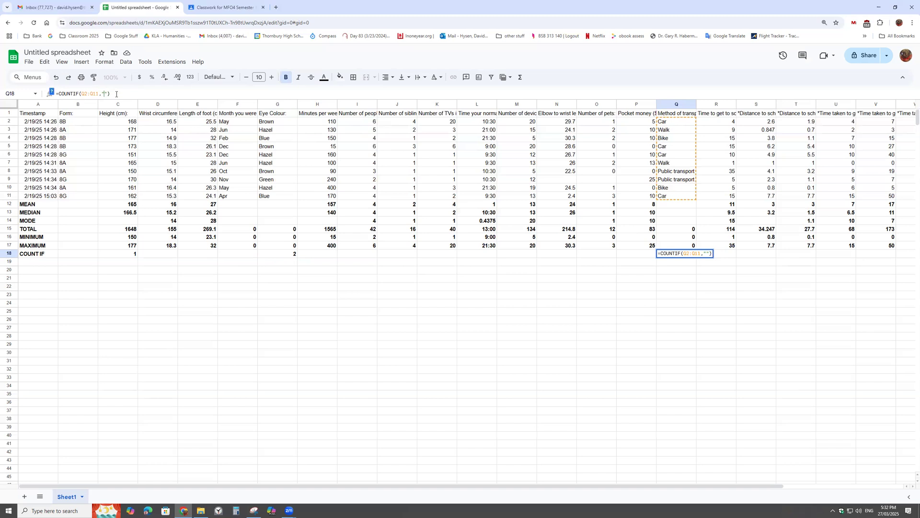
{"action": "type", "text": "Car"}
{"action": "key", "text": "Return"}
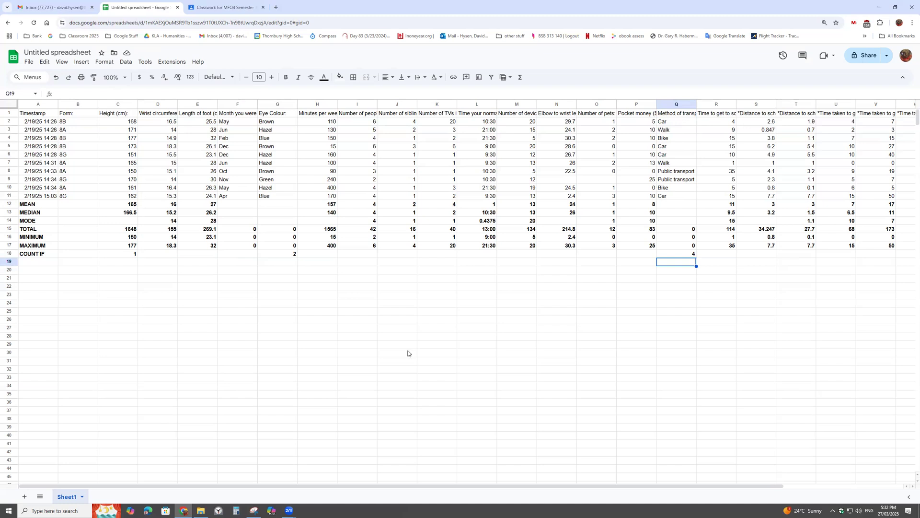
Check the snipped inputs table and review the mean, median, mode, total, minimum, maximum and count formulas in rows 12 to 18
{"action": "left_click", "coordinate": [256, 509]}
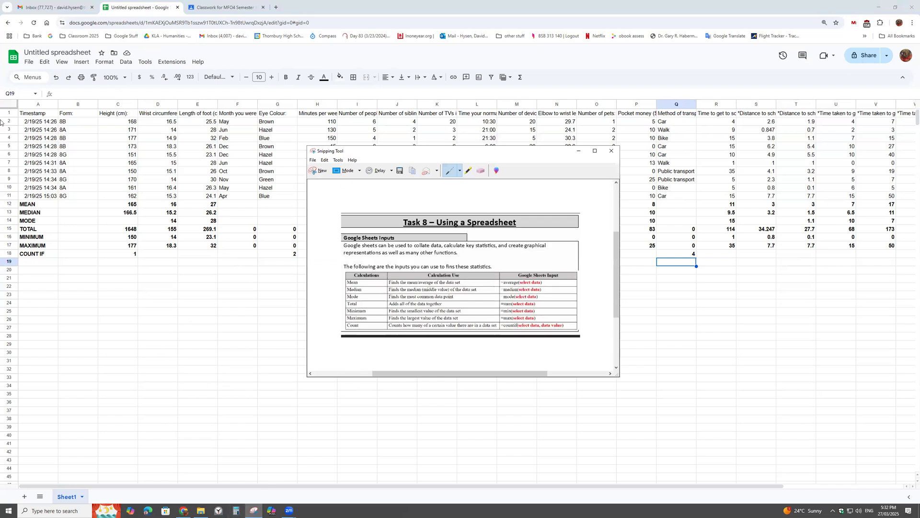
{"action": "left_click", "coordinate": [203, 329]}
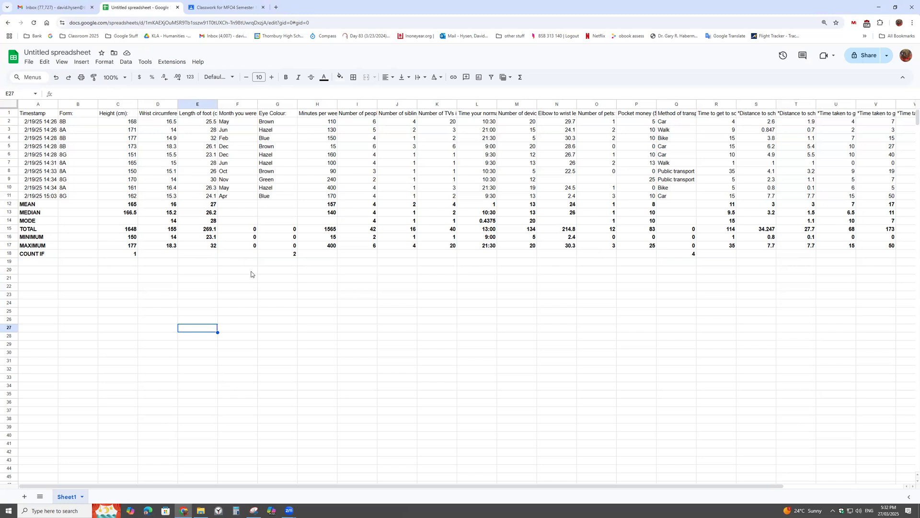
{"action": "left_click", "coordinate": [38, 206]}
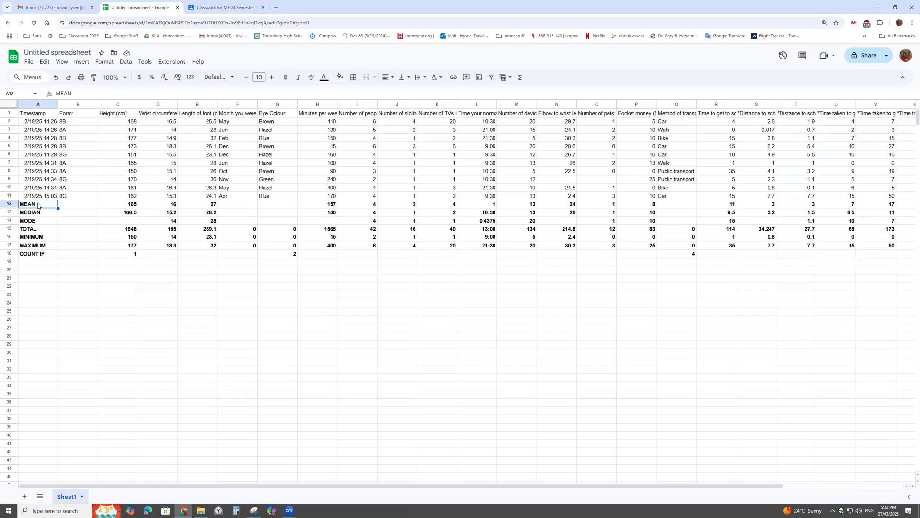
{"action": "left_click", "coordinate": [103, 205]}
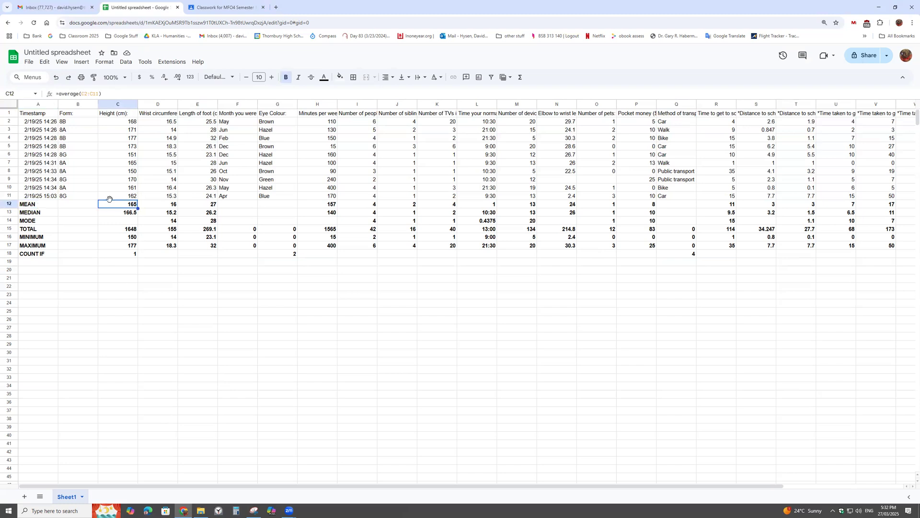
{"action": "left_click", "coordinate": [110, 216]}
{"action": "left_click", "coordinate": [153, 225]}
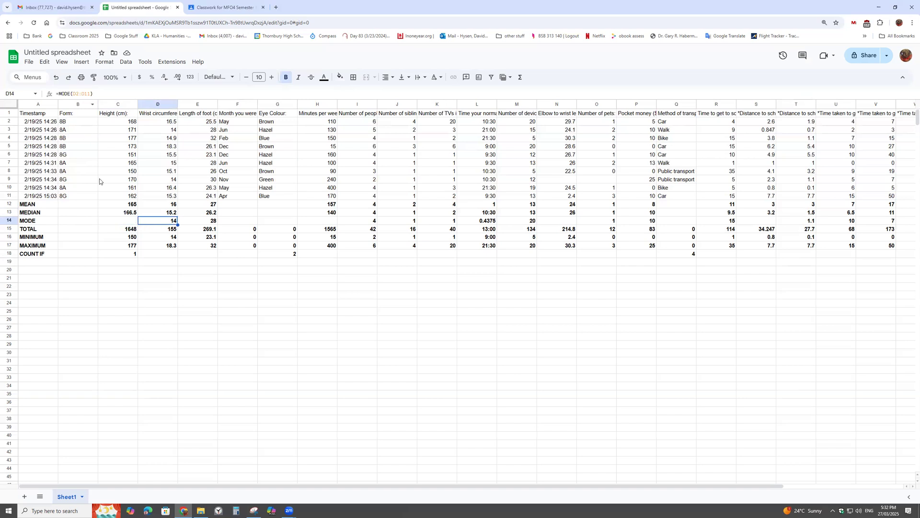
{"action": "left_click", "coordinate": [118, 232]}
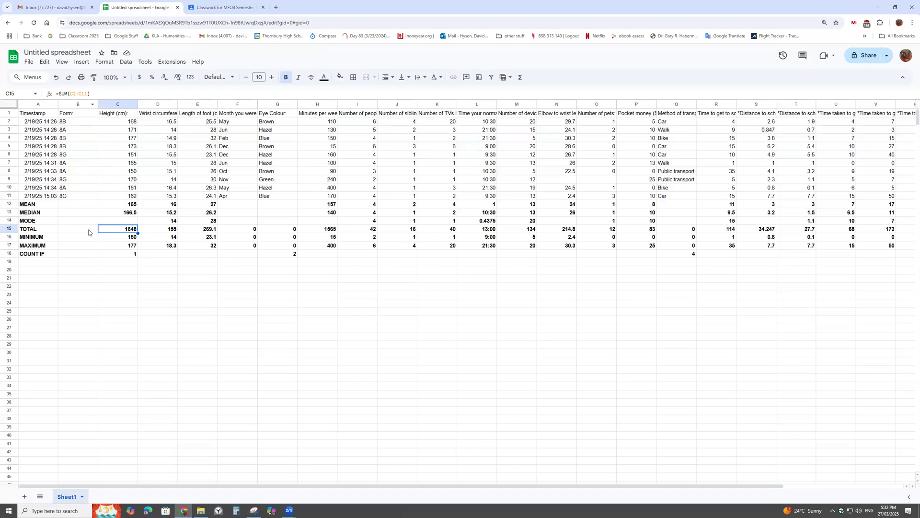
{"action": "left_click", "coordinate": [108, 240]}
{"action": "left_click", "coordinate": [110, 247]}
{"action": "left_click", "coordinate": [110, 254]}
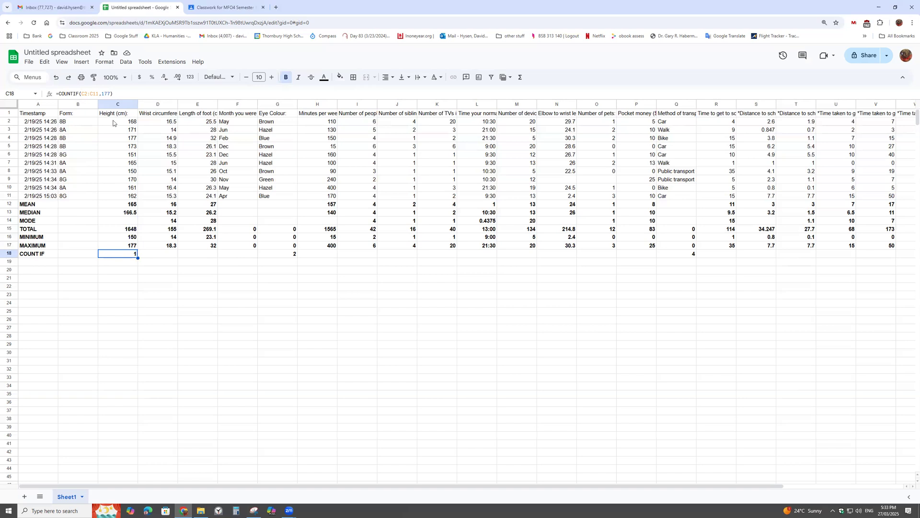
{"action": "left_click", "coordinate": [684, 255]}
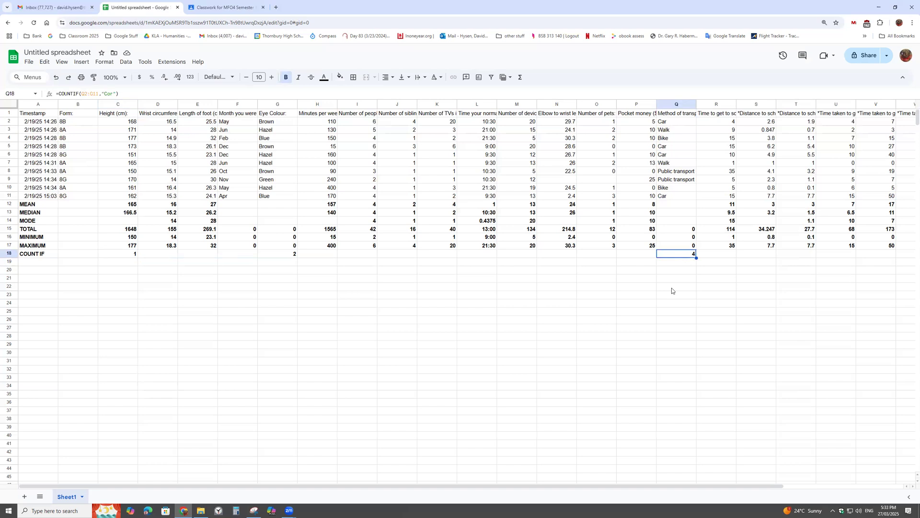